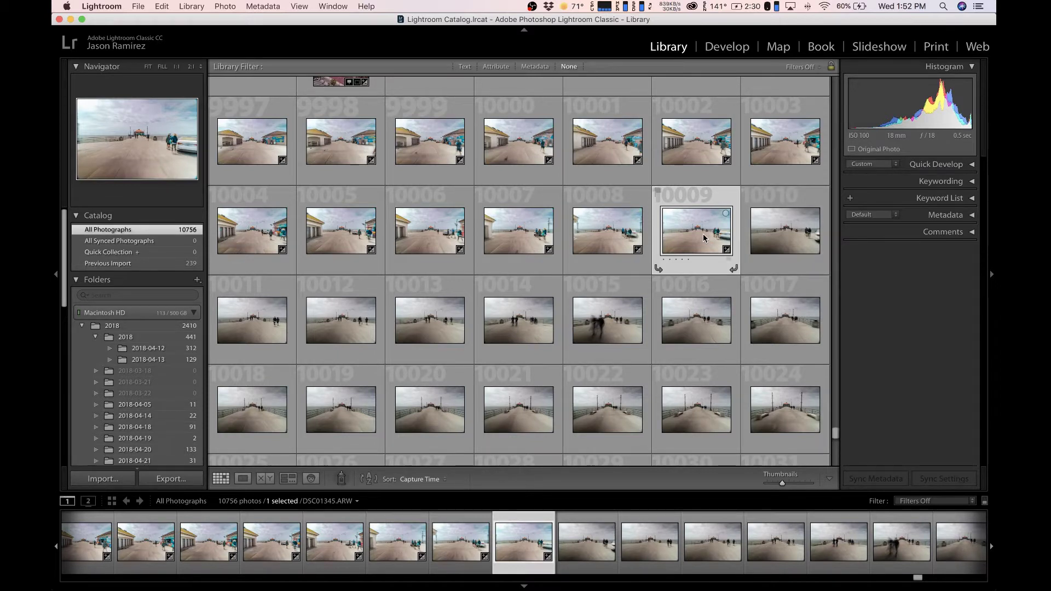
Check frame 10009 in Develop, then Shift-select frames 10009 through 10091 (83 photos) and return to Develop.
click(723, 51)
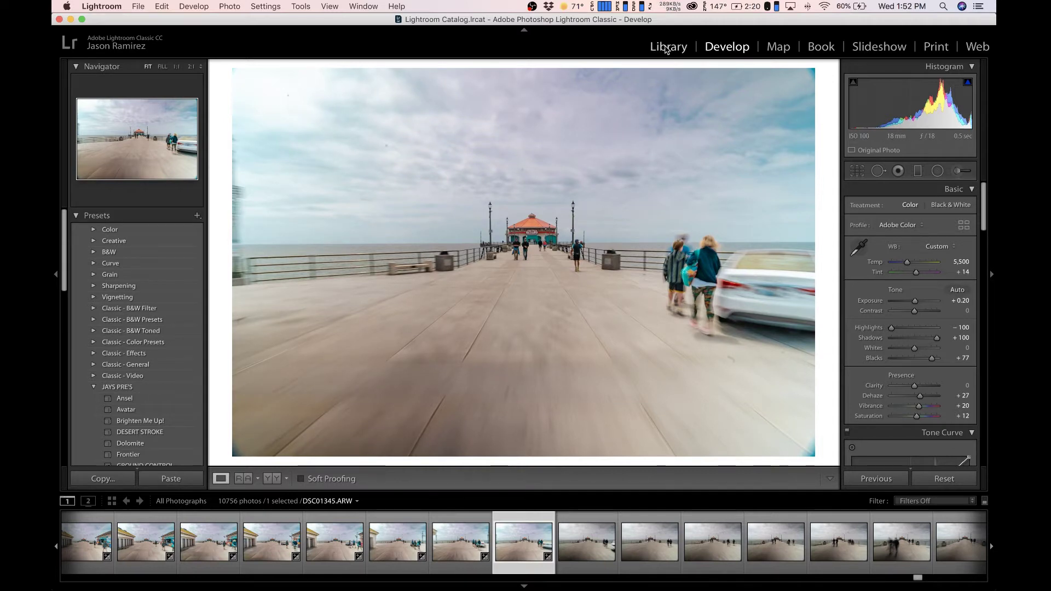
click(666, 49)
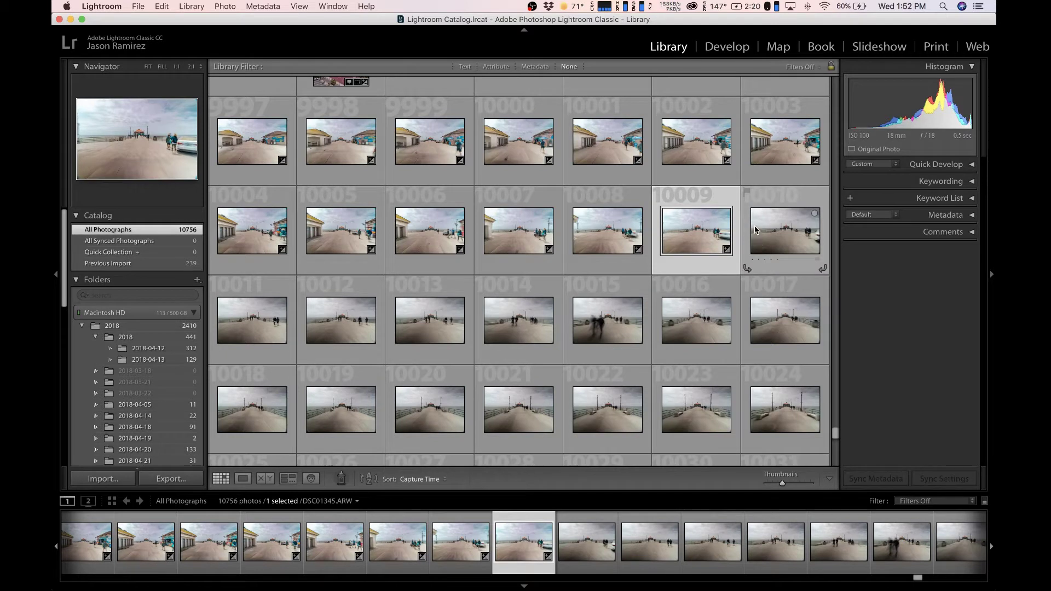
scroll(549, 328, down, 1)
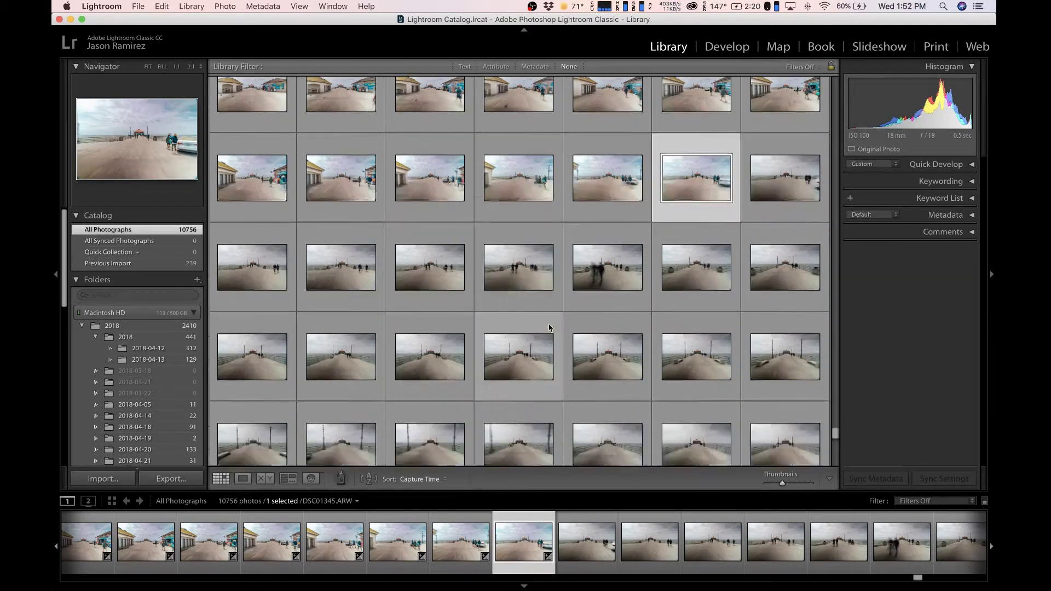
scroll(549, 327, down, 2)
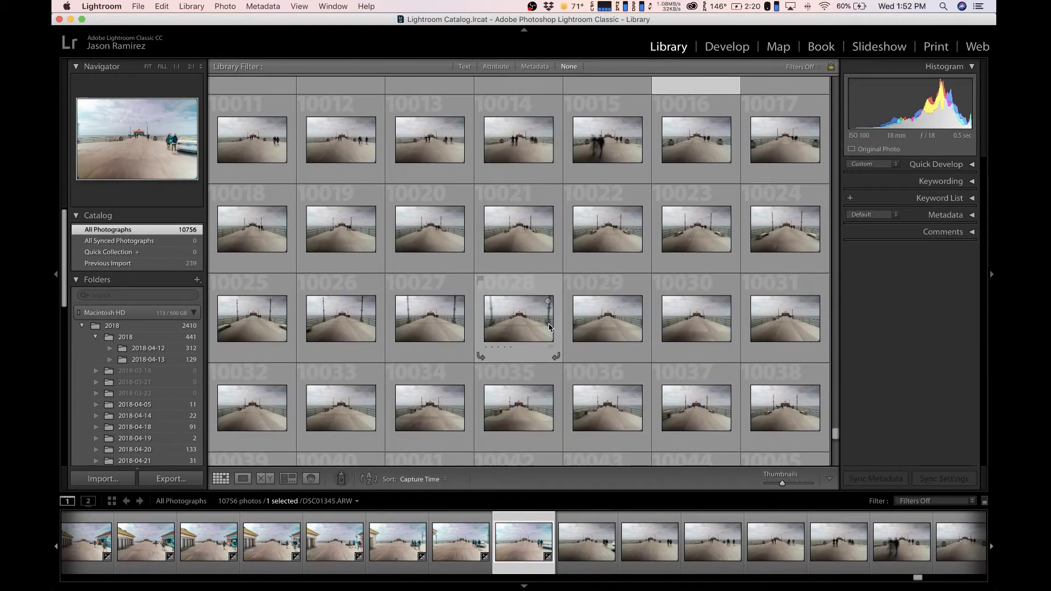
scroll(549, 328, up, 2)
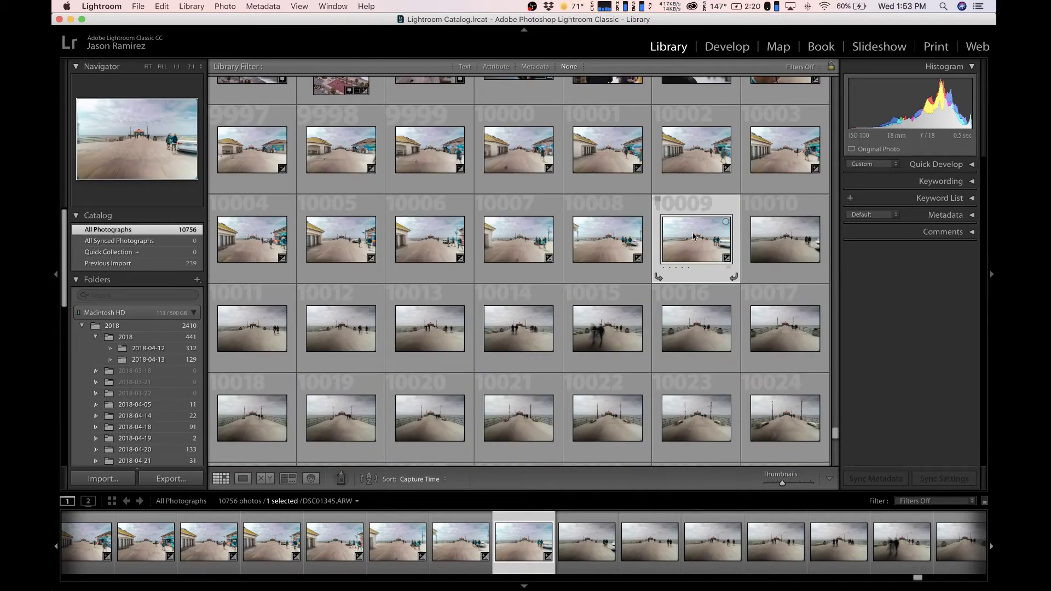
scroll(693, 242, down, 10)
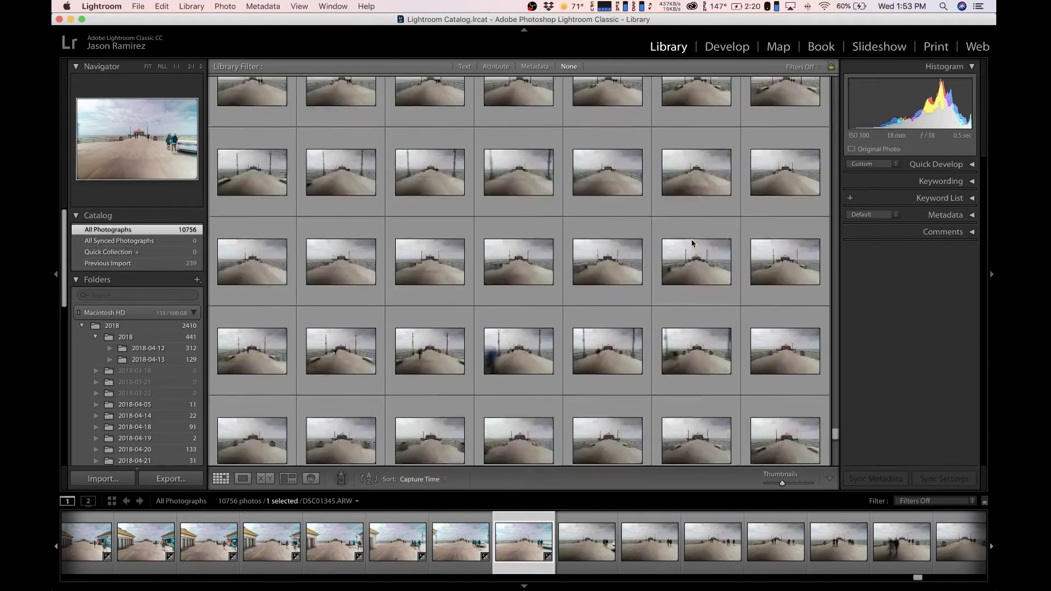
scroll(691, 239, down, 4)
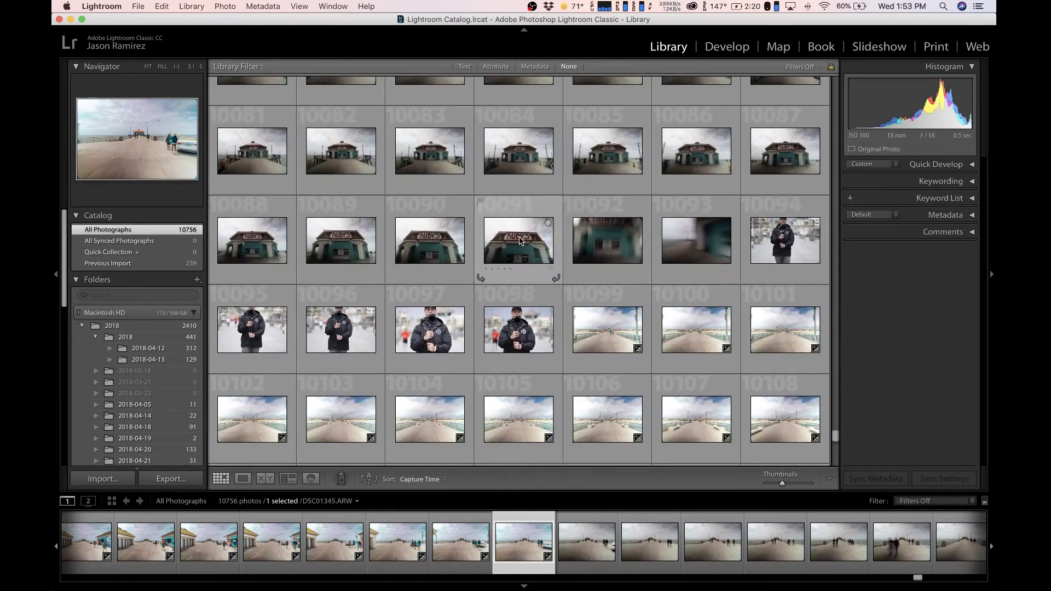
shift+click(519, 241)
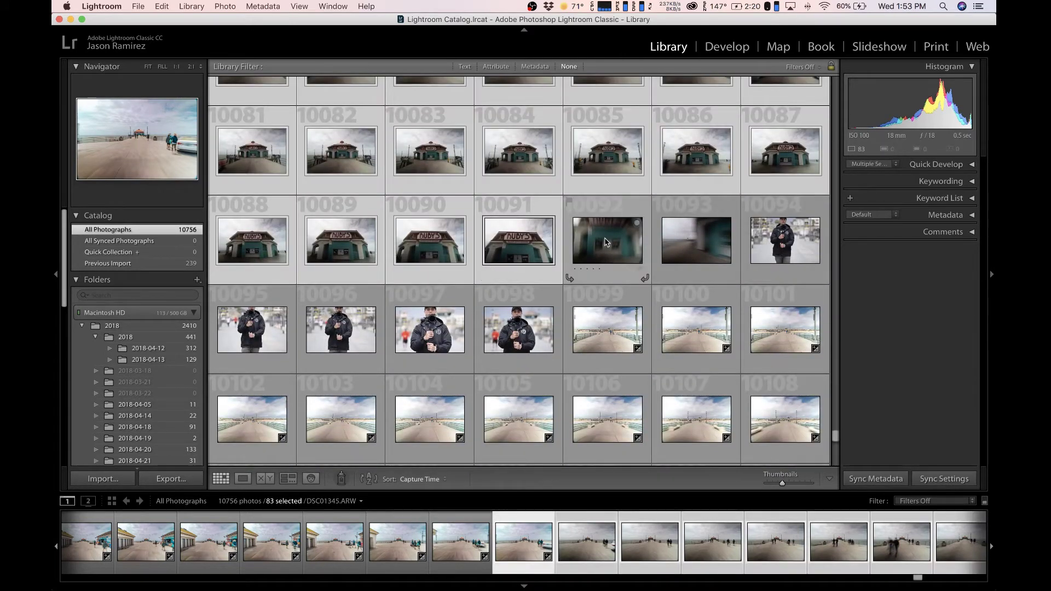
scroll(605, 241, up, 5)
scroll(605, 241, up, 5)
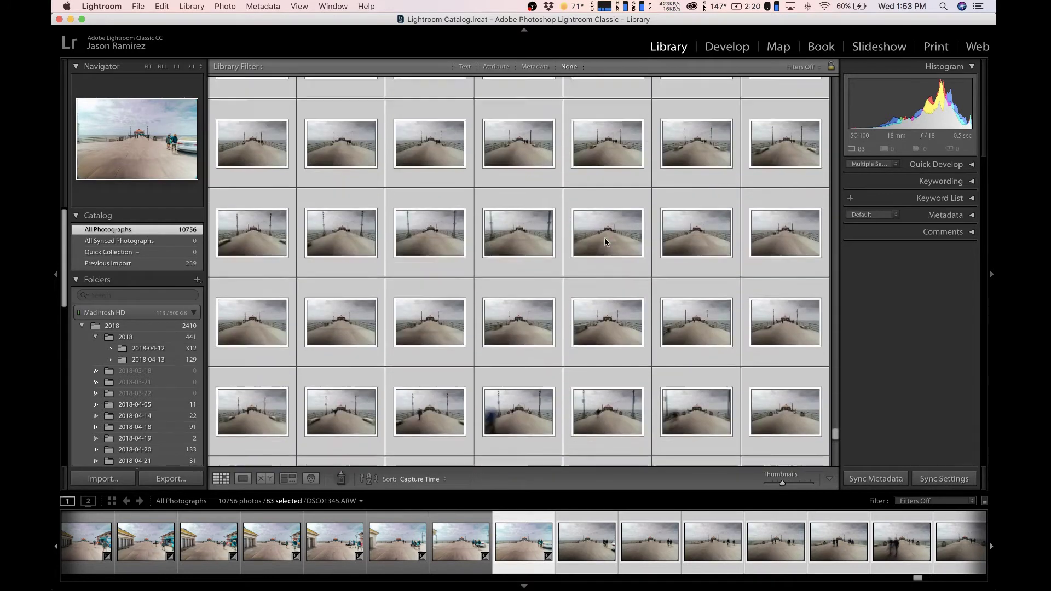
click(725, 47)
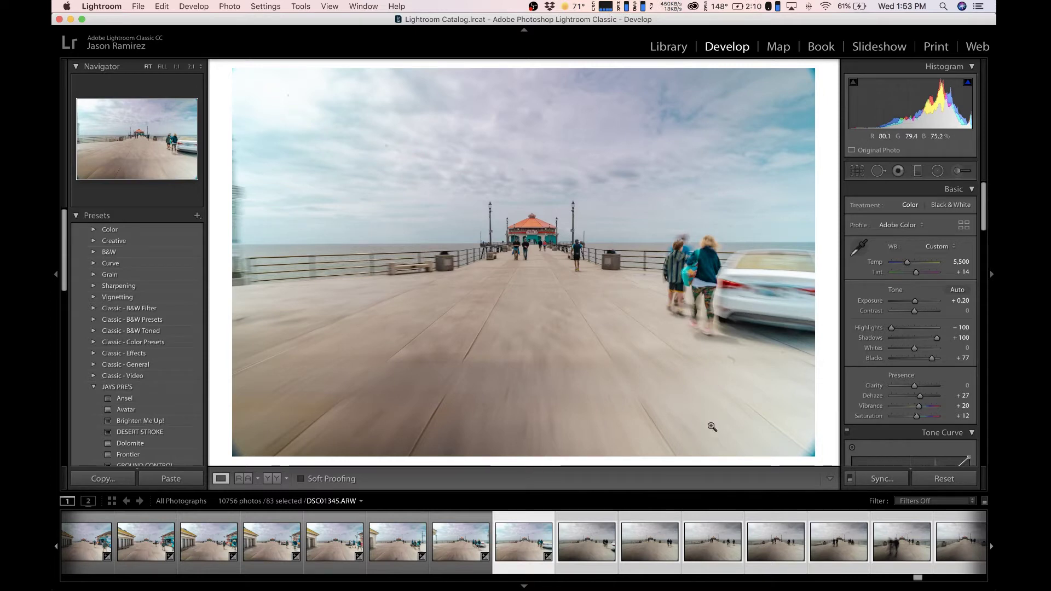
Sync the first frame's Develop settings to all 83 selected pier photos and review them in the Library grid.
click(879, 479)
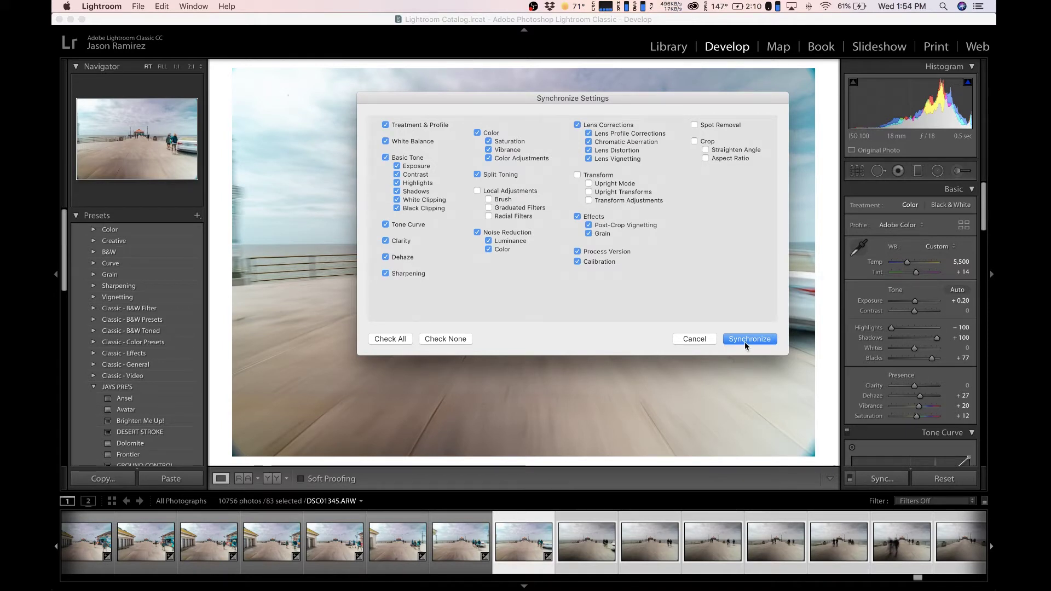
click(745, 340)
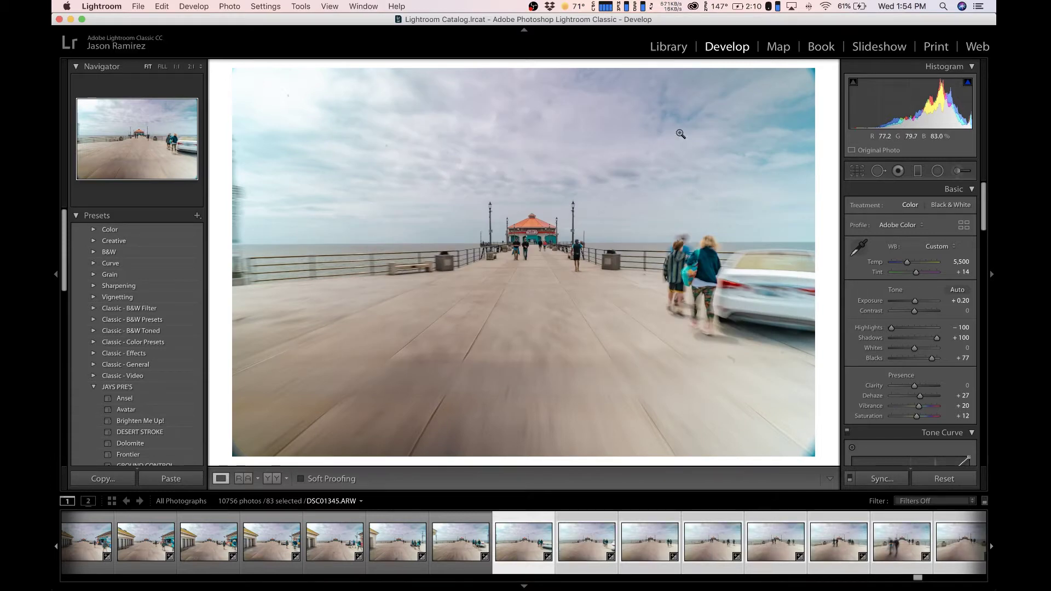
click(657, 48)
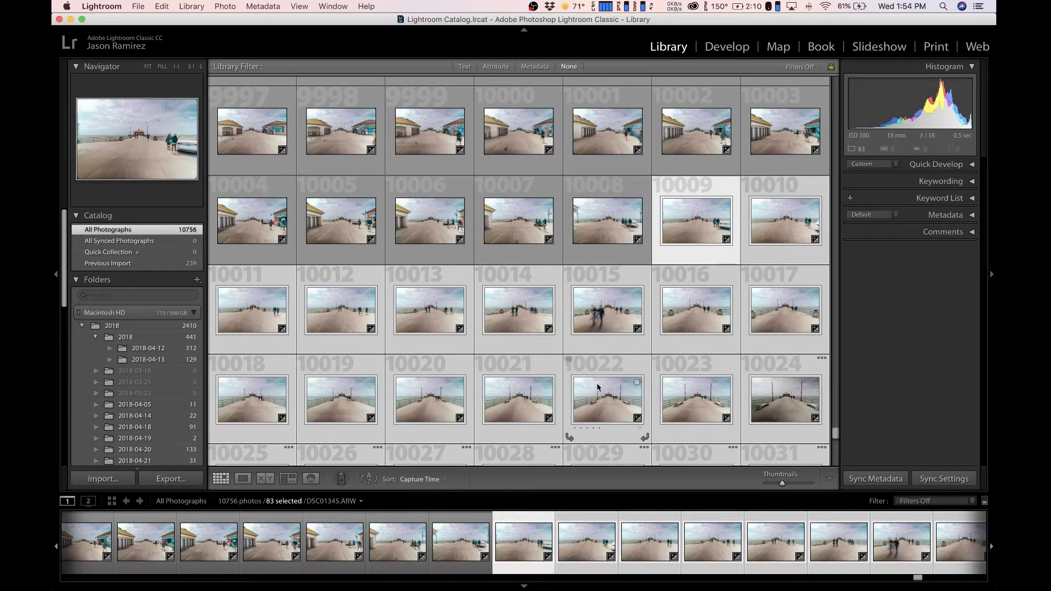
scroll(595, 388, down, 5)
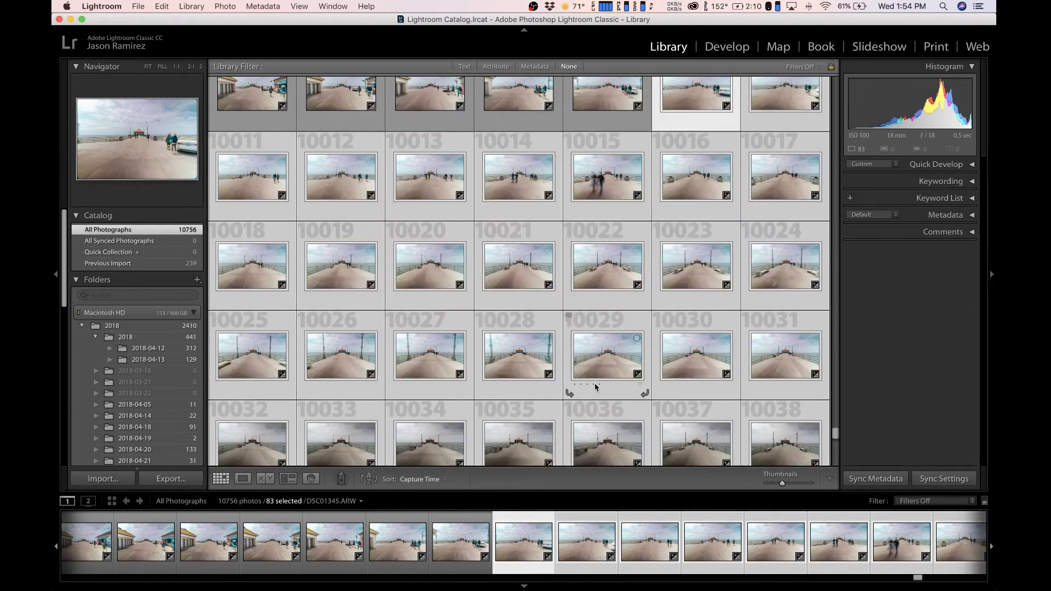
scroll(596, 388, down, 2)
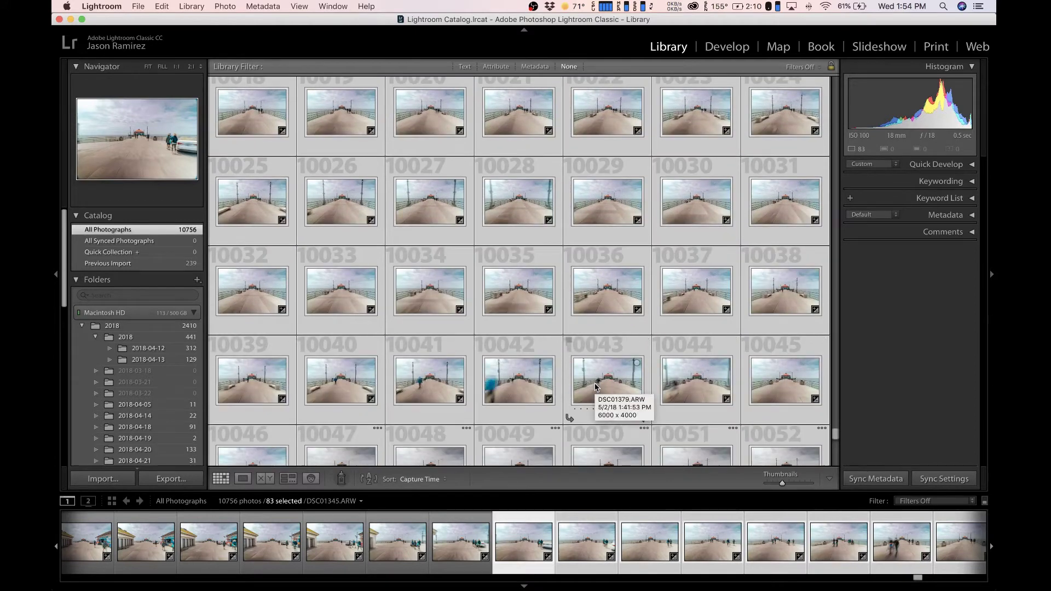
scroll(596, 387, down, 3)
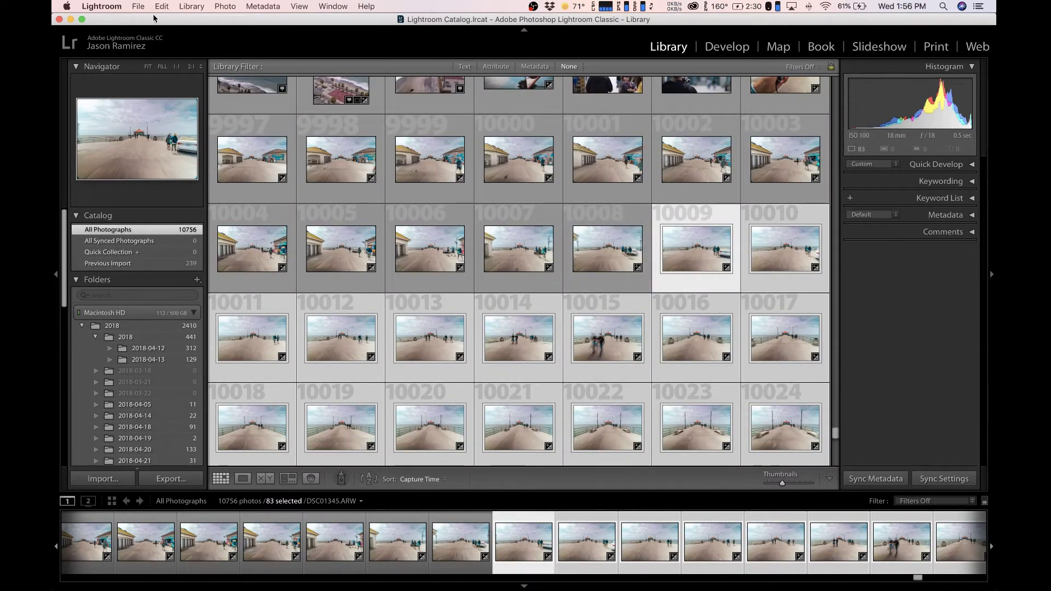
Export the 83 photos with Custom Name - Sequence naming 'Rubys' into the Hyperlapse Pictures folder.
click(140, 7)
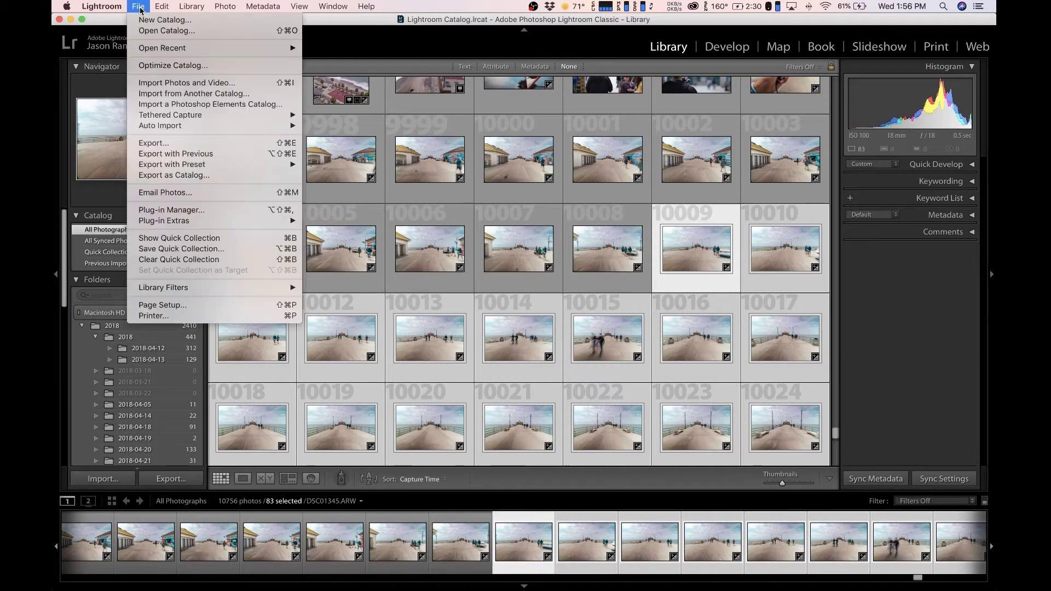
click(171, 144)
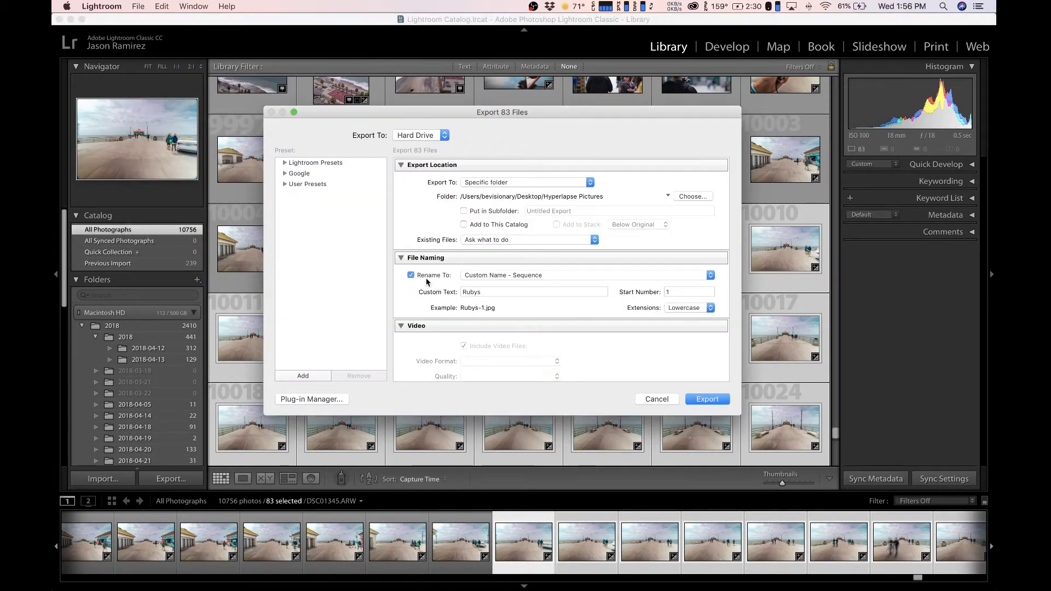
click(523, 279)
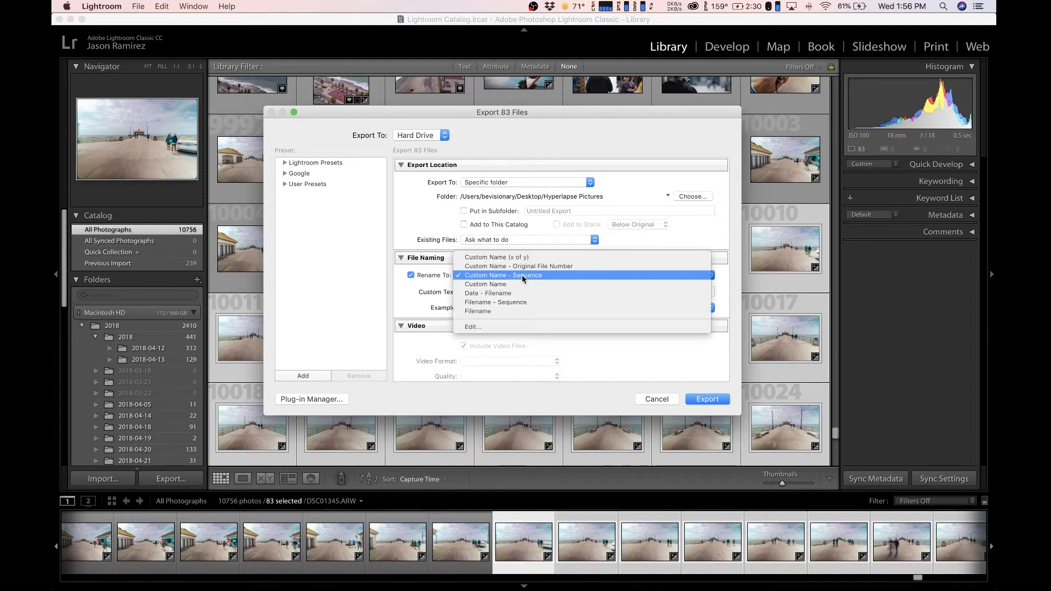
click(523, 275)
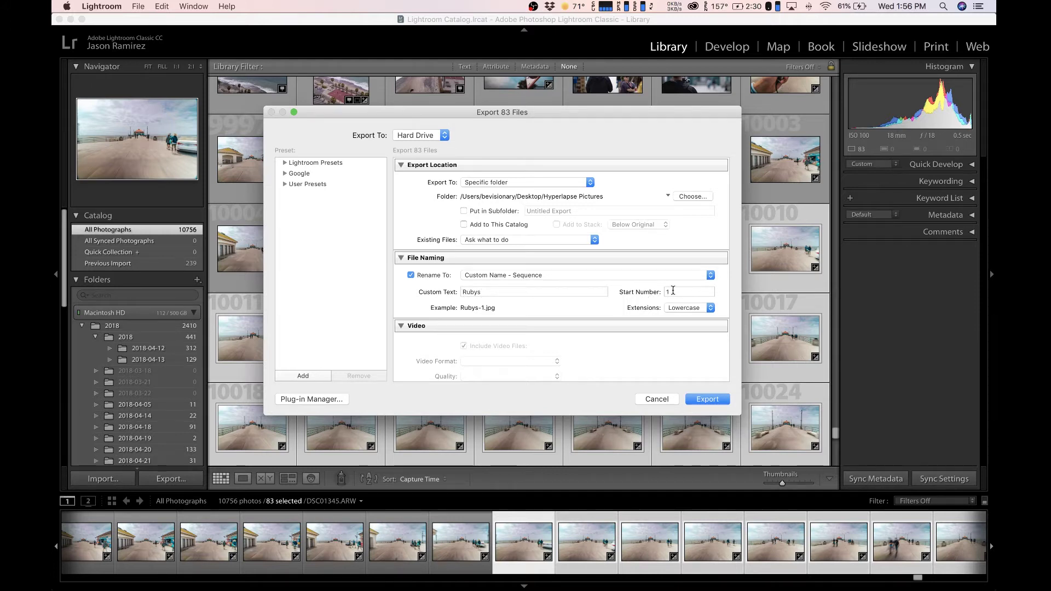
click(692, 196)
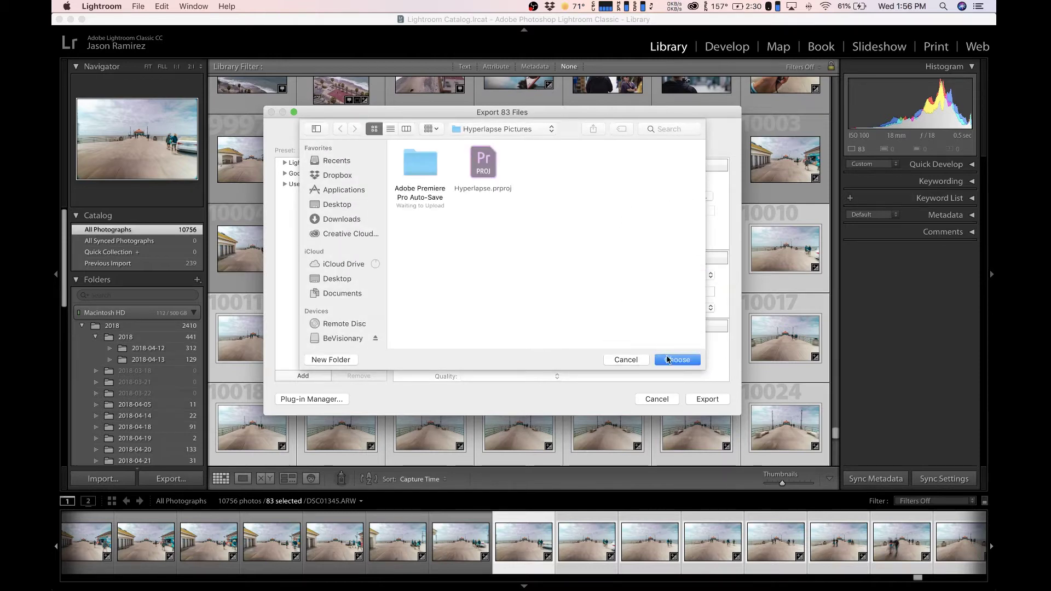
click(667, 359)
click(707, 399)
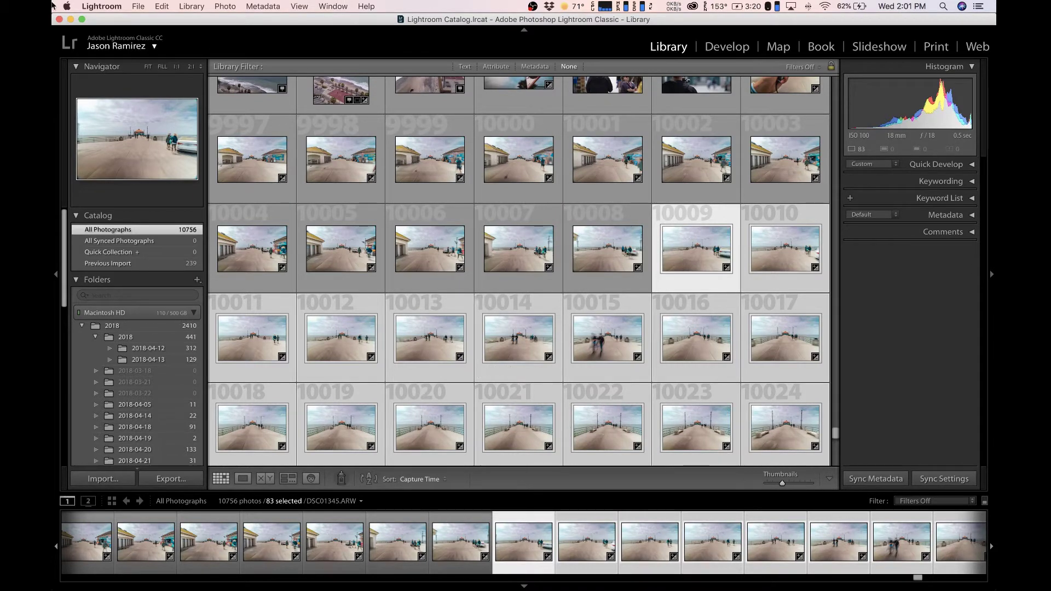
In Premiere Pro, create a new Digital SLR 1080p DSLR 1080p24 sequence named Sequence 02.
click(60, 19)
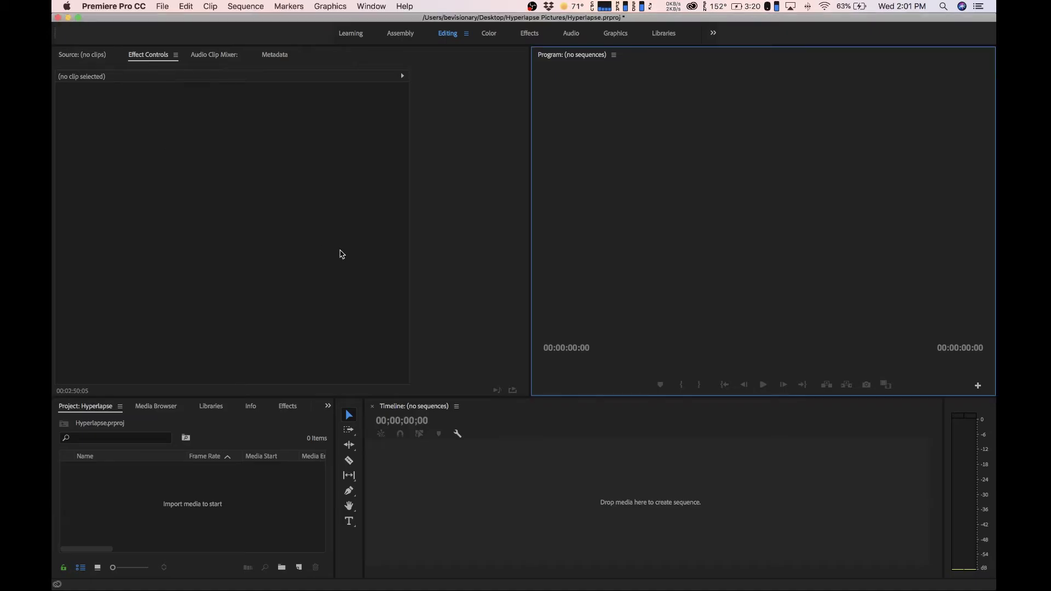
click(284, 214)
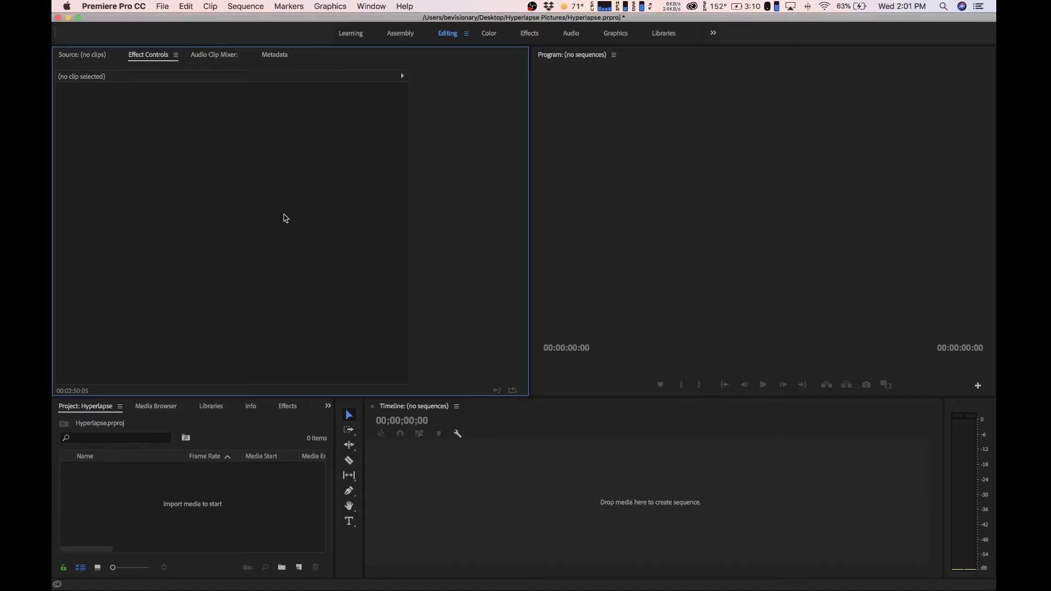
click(190, 10)
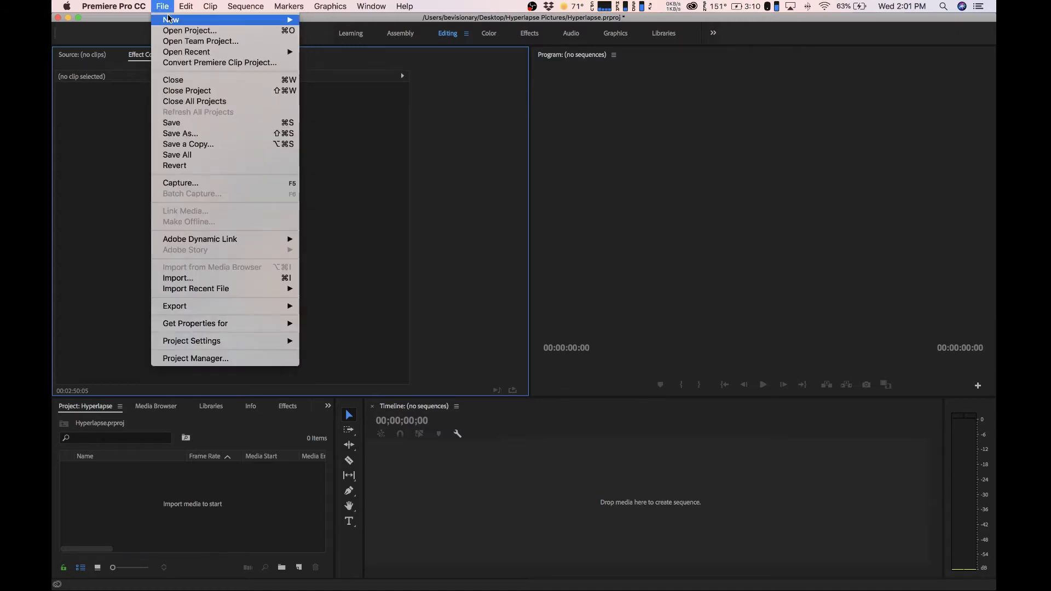
mouse_move(169, 20)
click(331, 45)
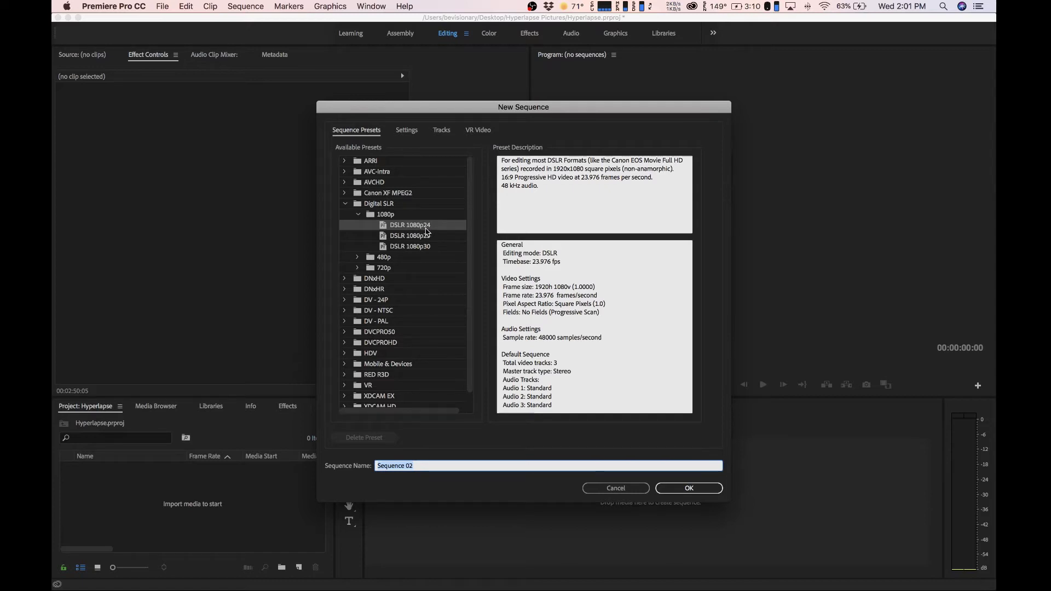
click(688, 487)
click(266, 509)
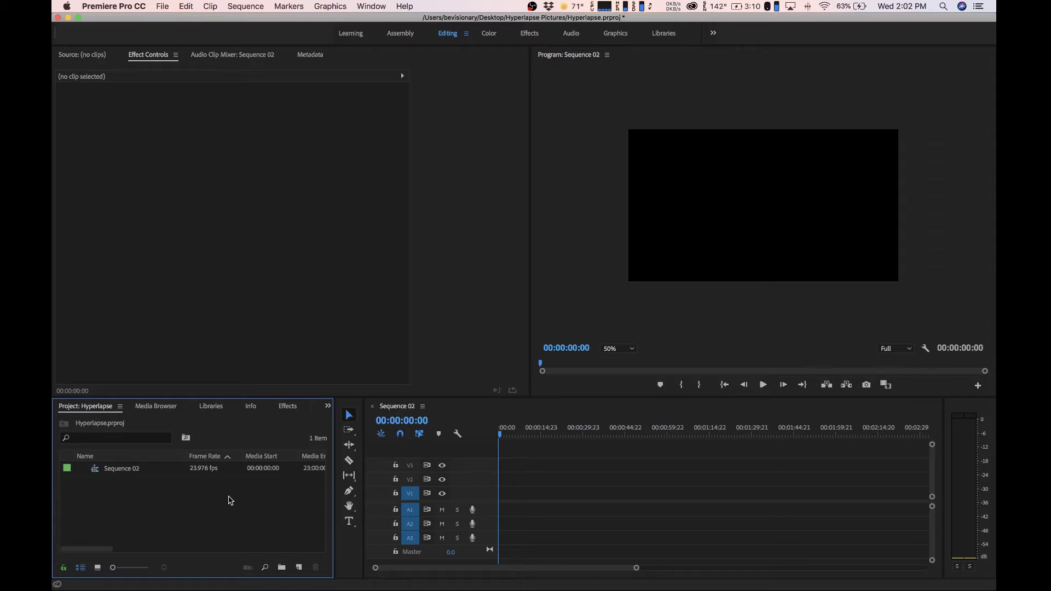
Import Rubys-1.jpg from Hyperlapse Pictures as an image sequence into the project.
right_click(230, 501)
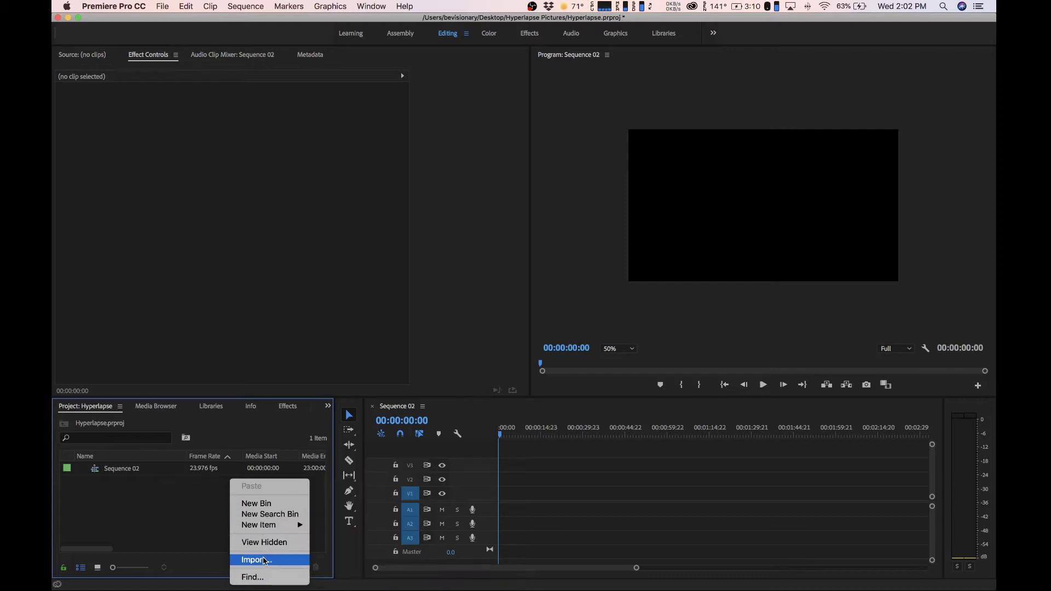
click(264, 560)
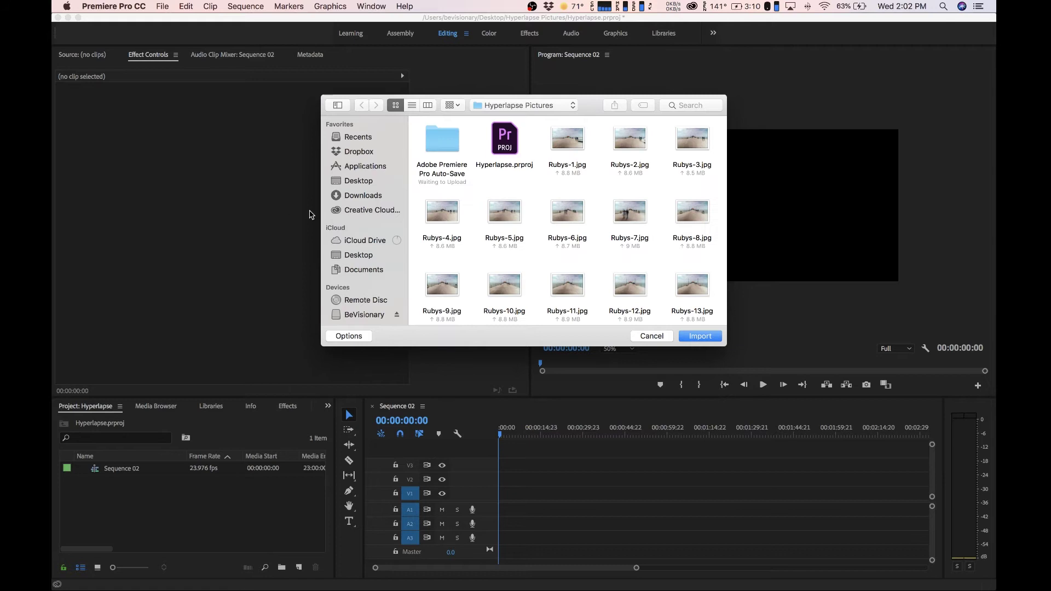
click(353, 181)
double_click(503, 147)
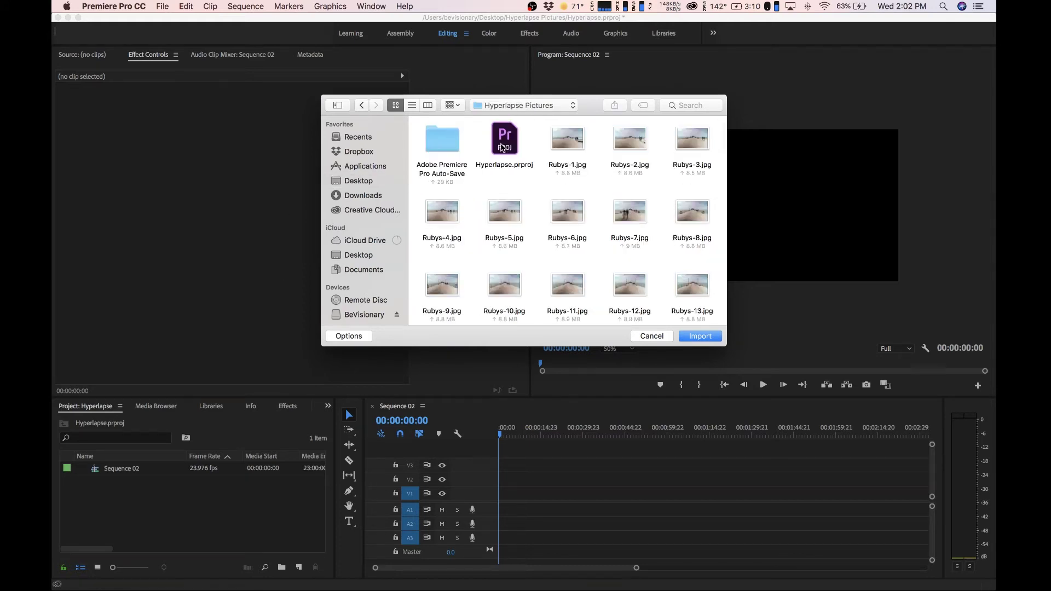
click(575, 143)
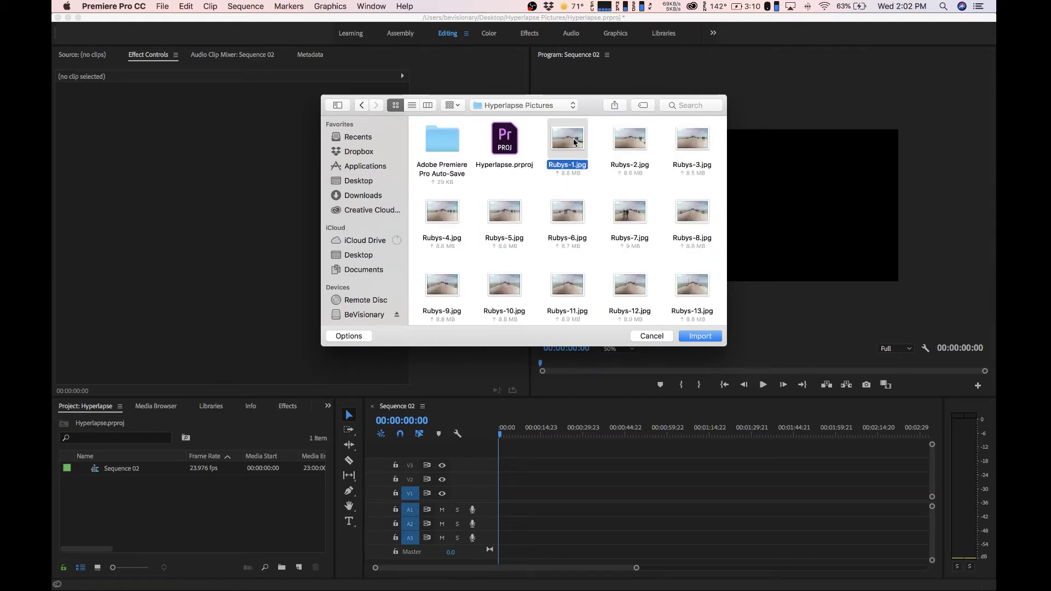
click(349, 336)
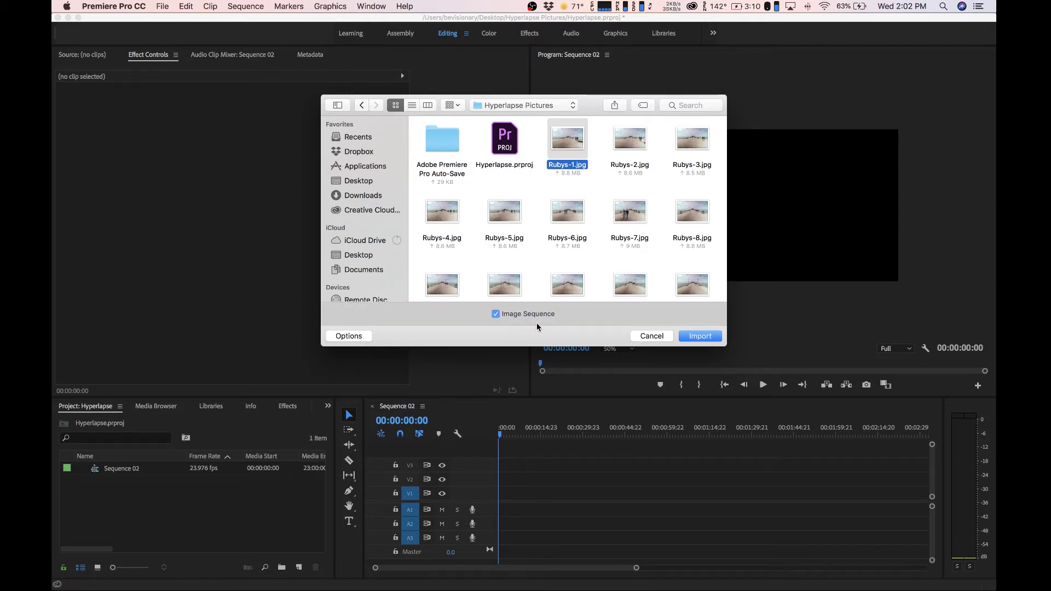
click(700, 336)
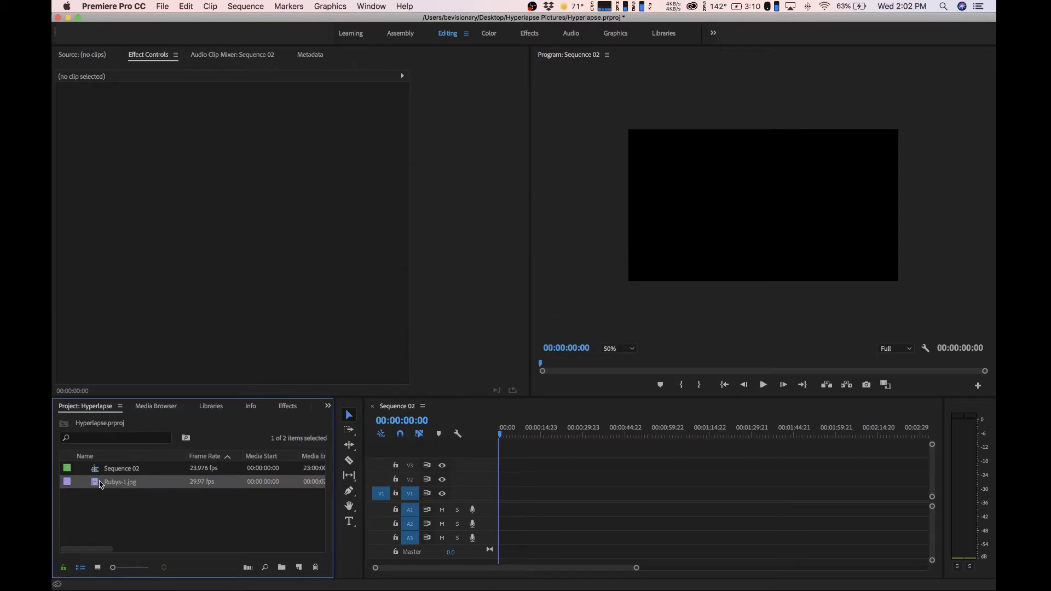
Place the Rubys-1.jpg clip on track V2, keeping the existing sequence settings.
drag(129, 481, 504, 481)
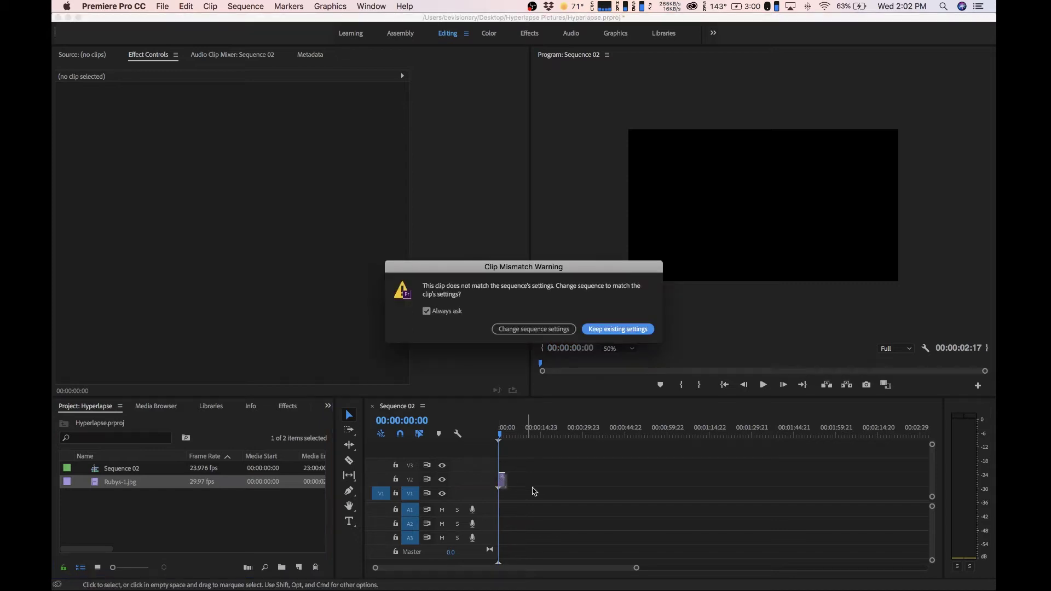
click(612, 331)
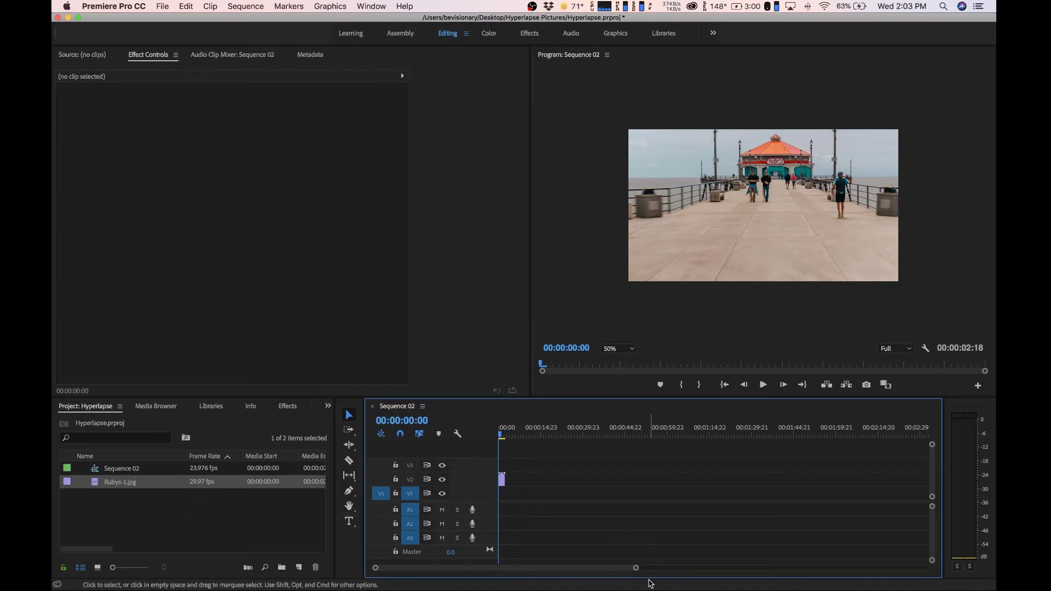
key(=)
key(d)
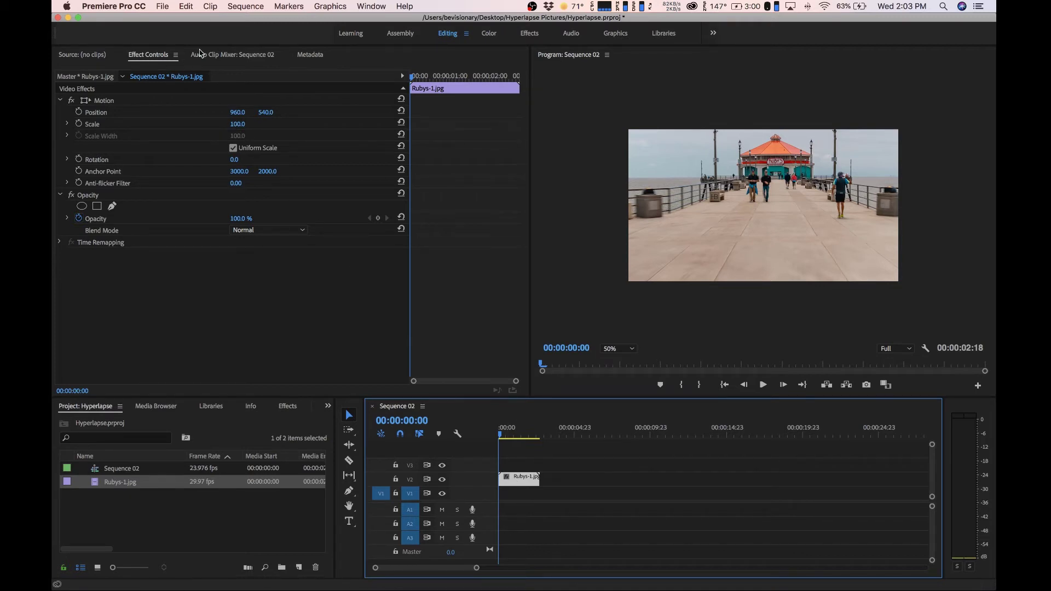
Scale the Rubys-1.jpg clip down to 32.0 so the whole pier photo fits the frame.
drag(239, 124, 202, 125)
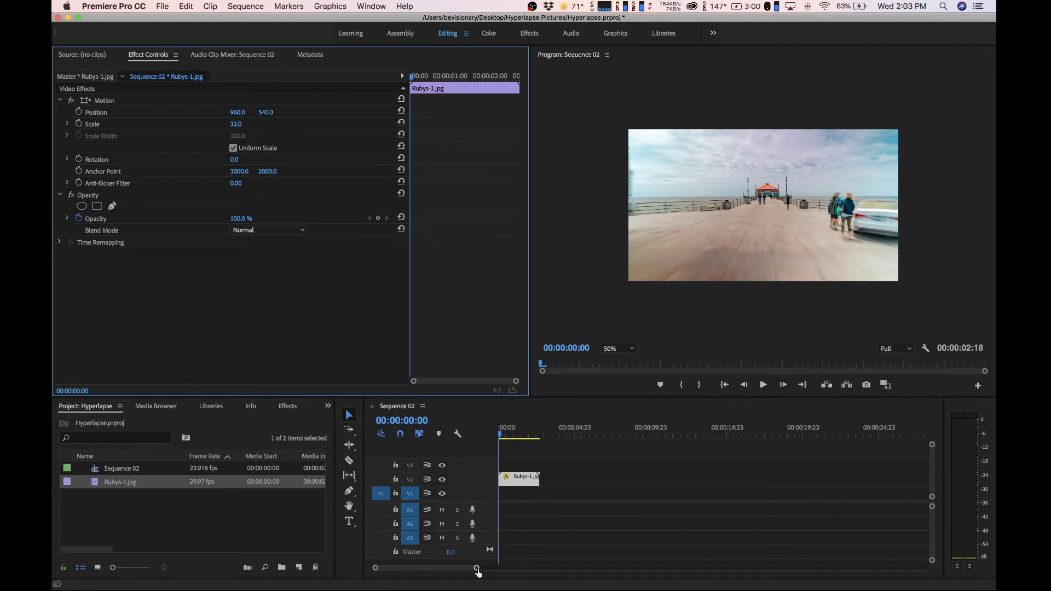
drag(476, 568, 450, 568)
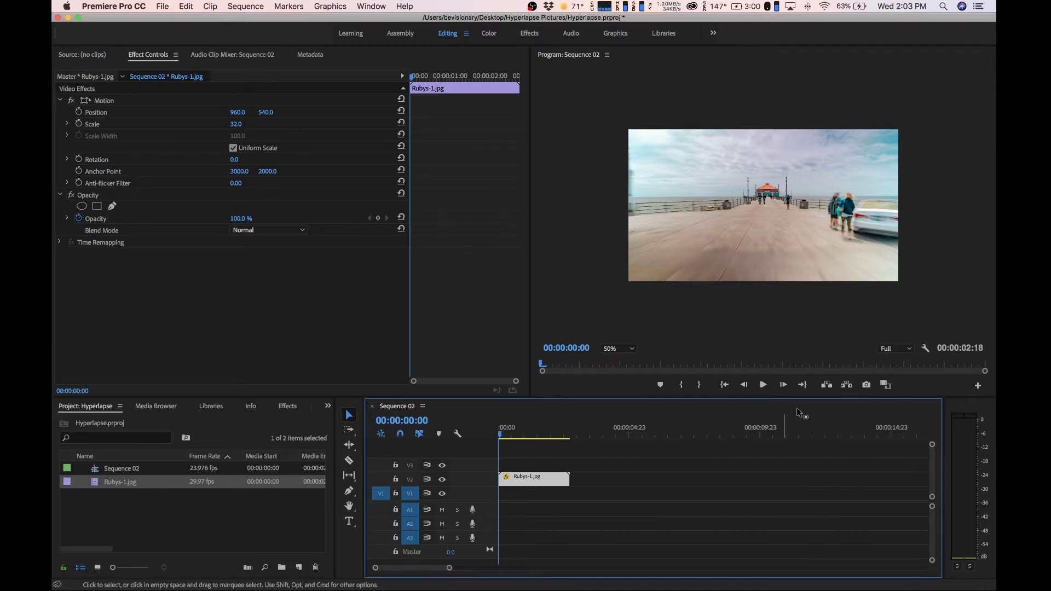
Set the Program monitor resolution to 1/4, play through the hyperlapse, and park the playhead near the start.
click(896, 349)
click(896, 386)
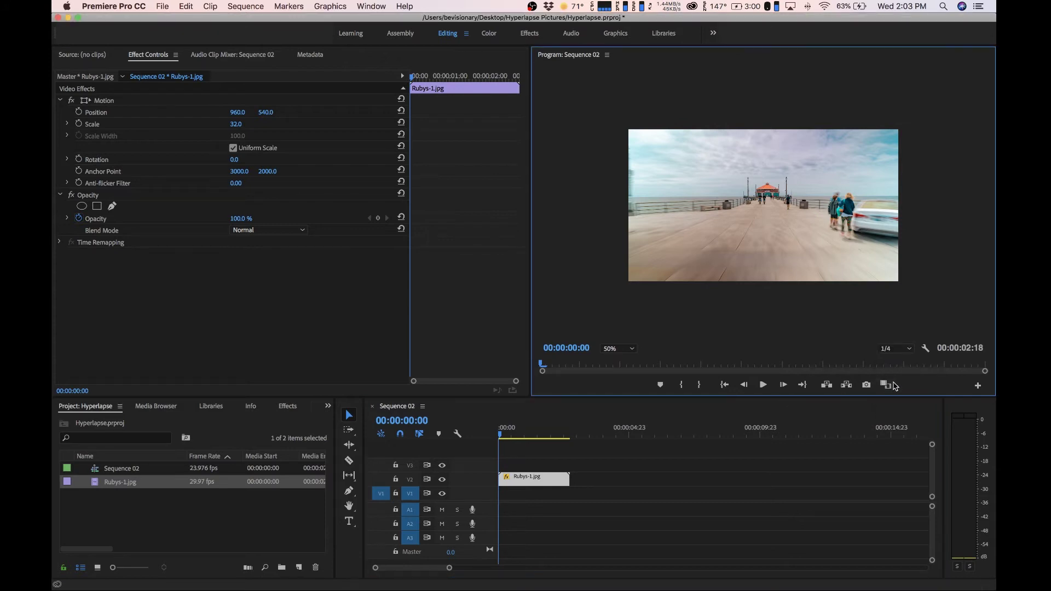
click(765, 386)
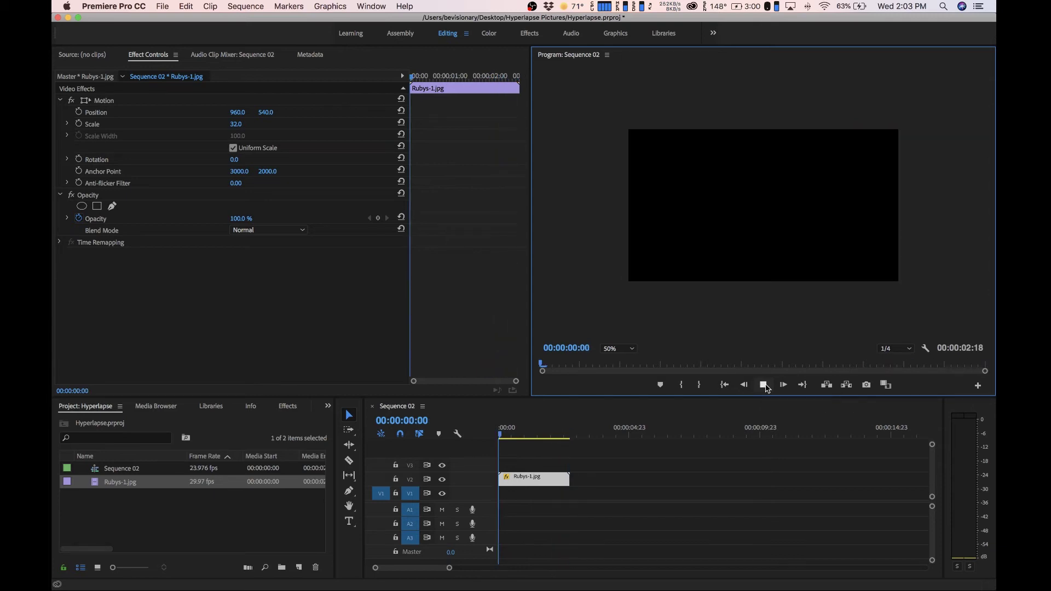
click(763, 386)
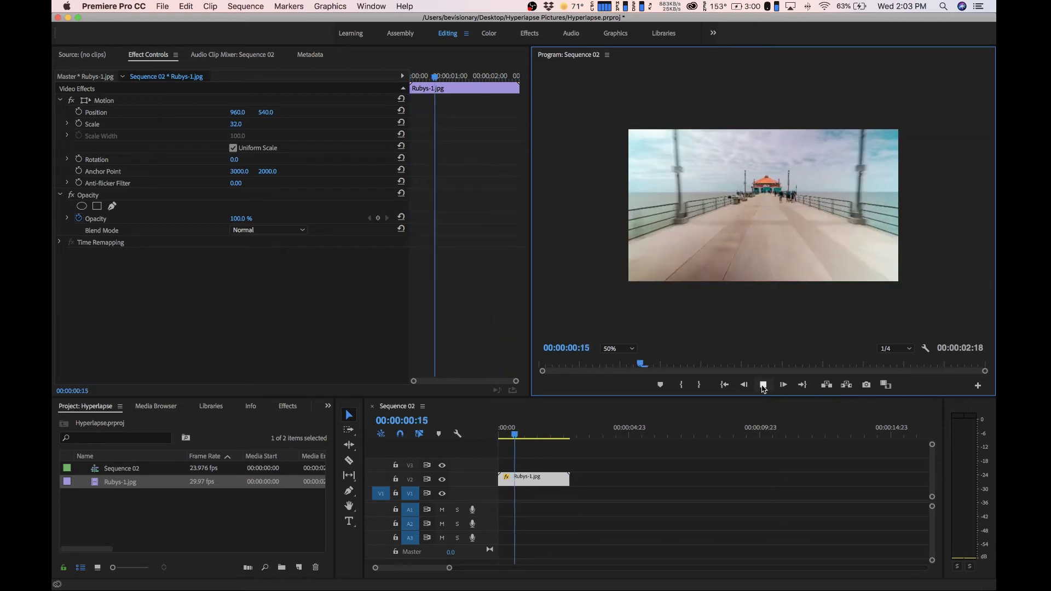
click(763, 386)
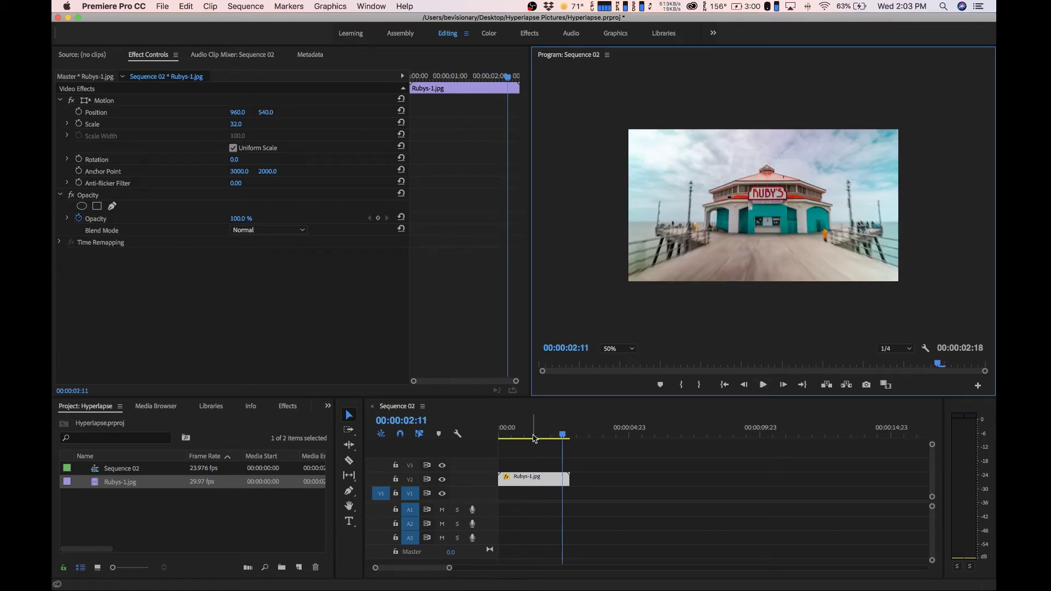
click(534, 437)
click(501, 438)
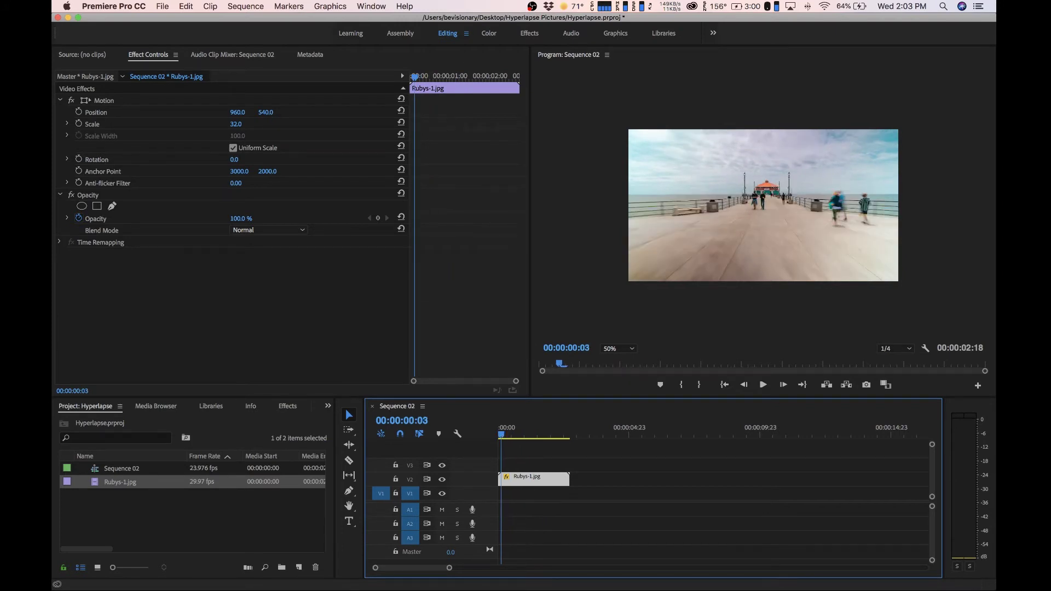
click(526, 34)
Filter the Effects panel for 'war' and nest the Rubys-1.jpg clip as Nested Sequence 01.
click(868, 70)
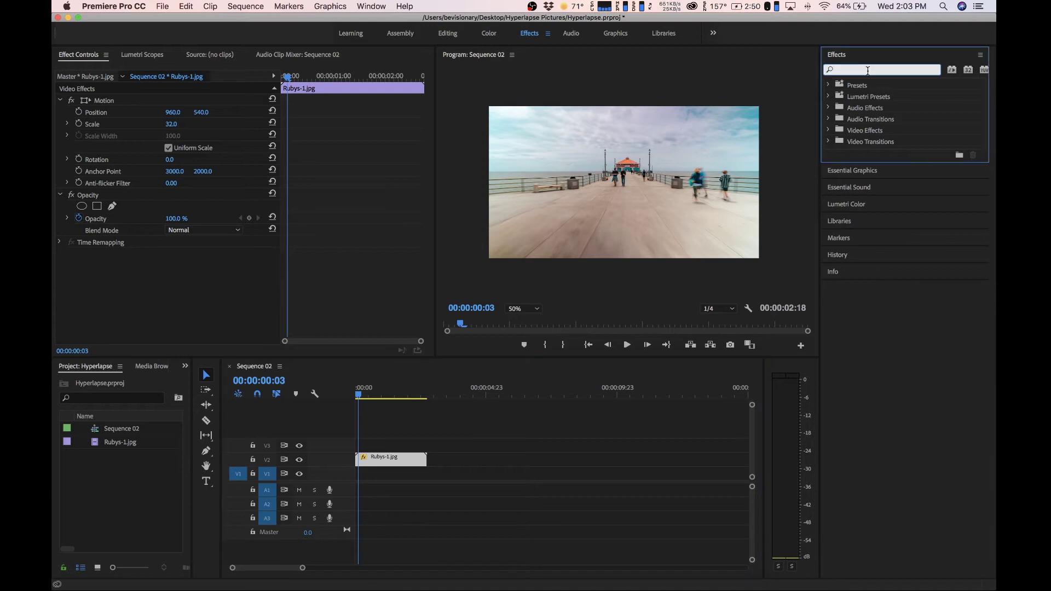
text(warp)
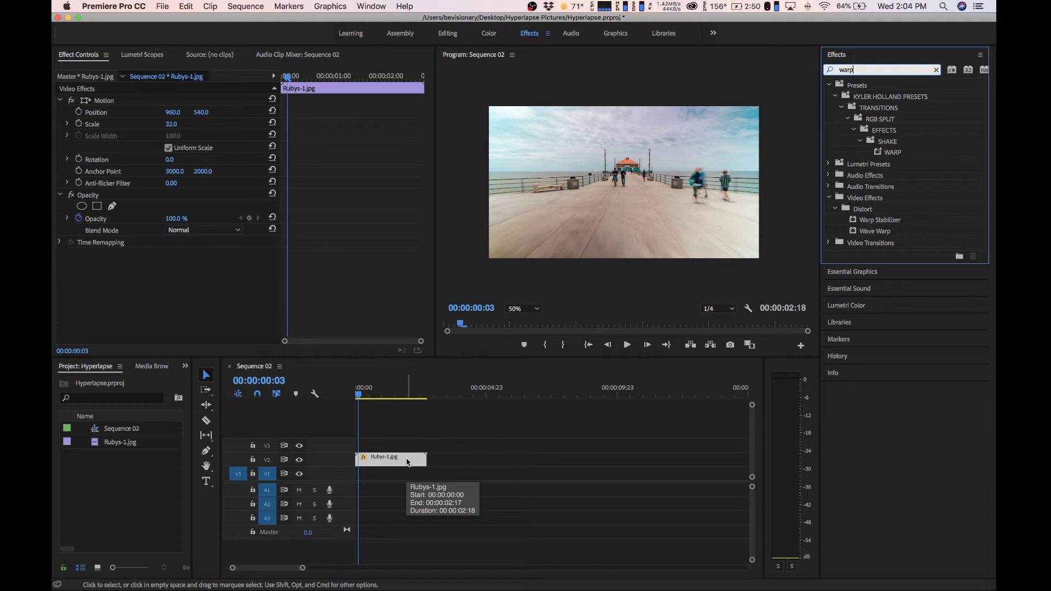
right_click(407, 462)
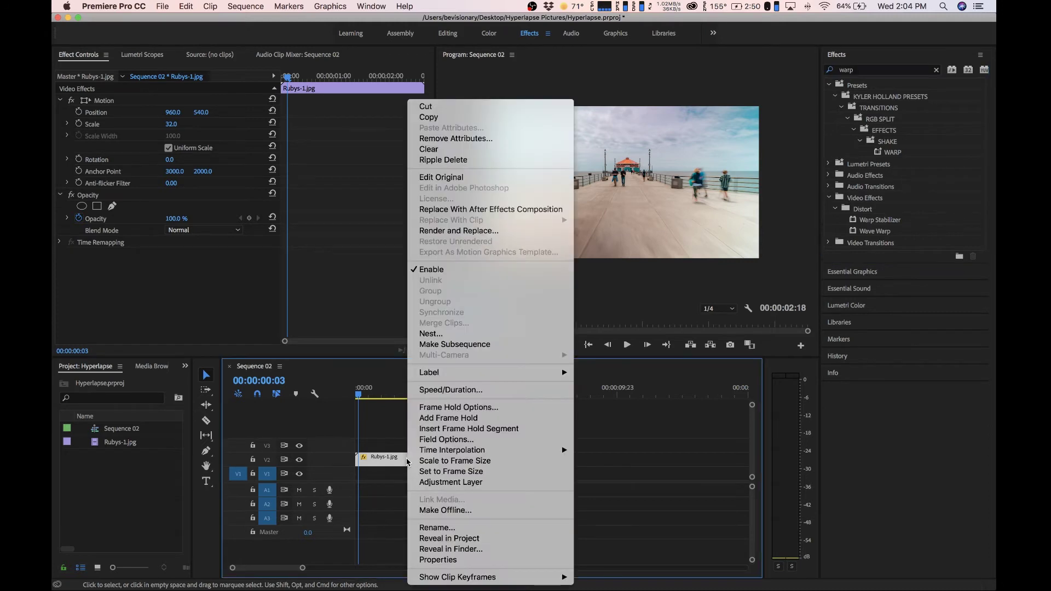
click(473, 338)
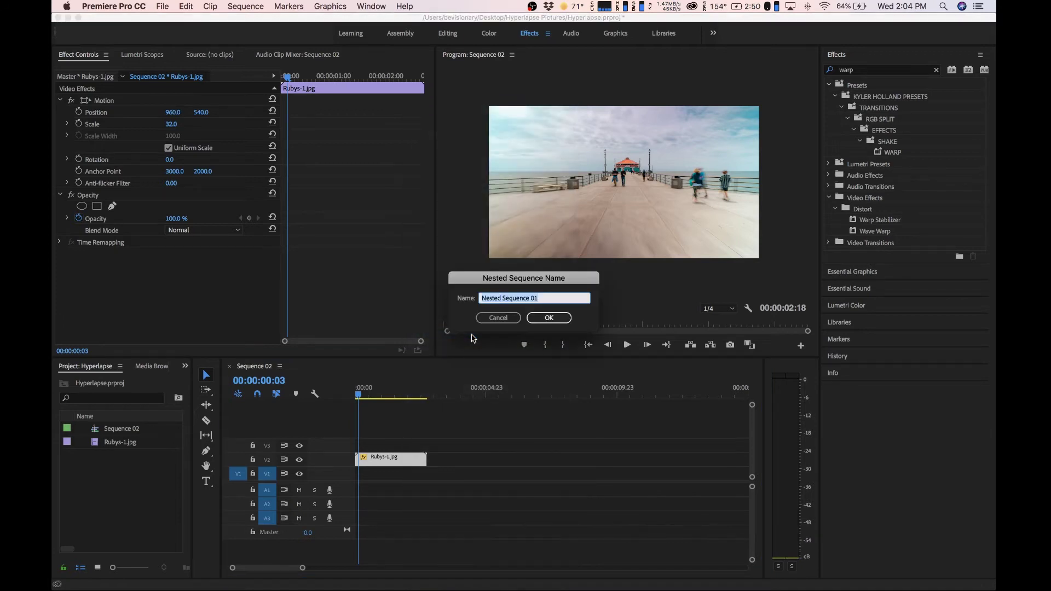
click(549, 318)
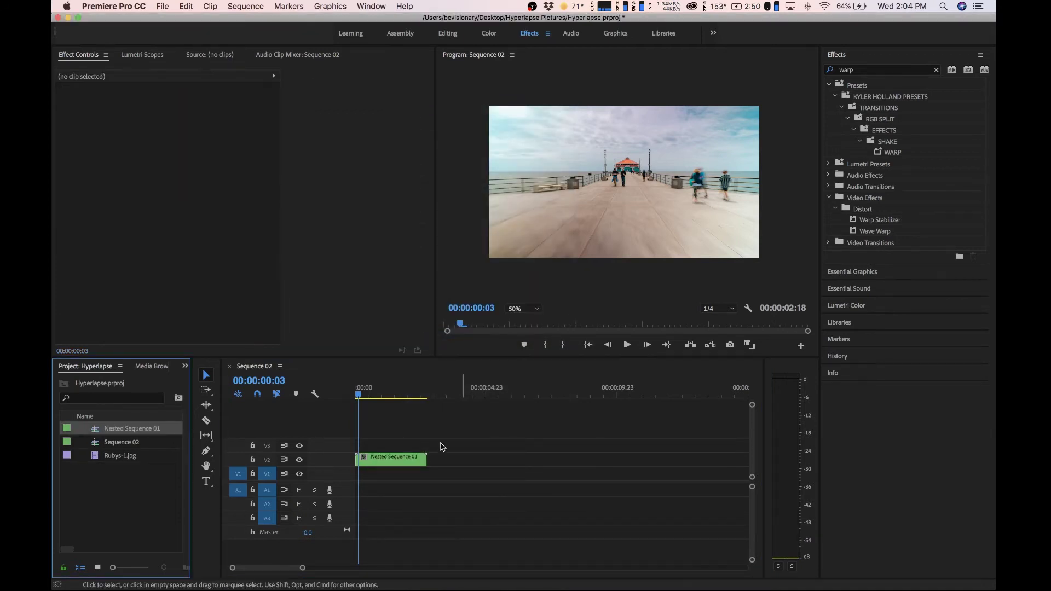
click(405, 461)
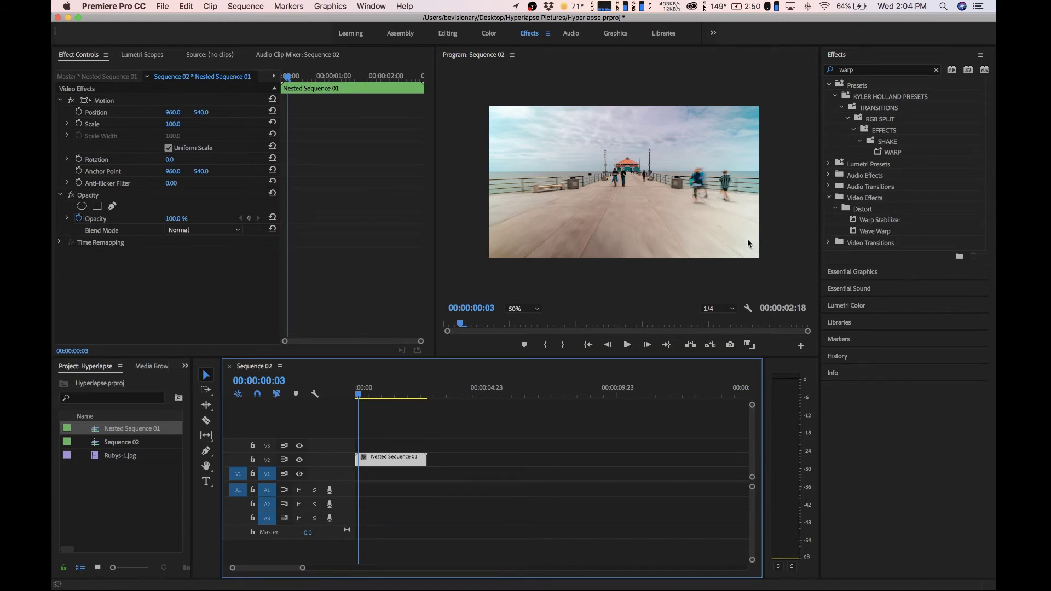
Apply Warp Stabilizer to Nested Sequence 01 and set its Smoothness to 35%.
drag(858, 225, 391, 459)
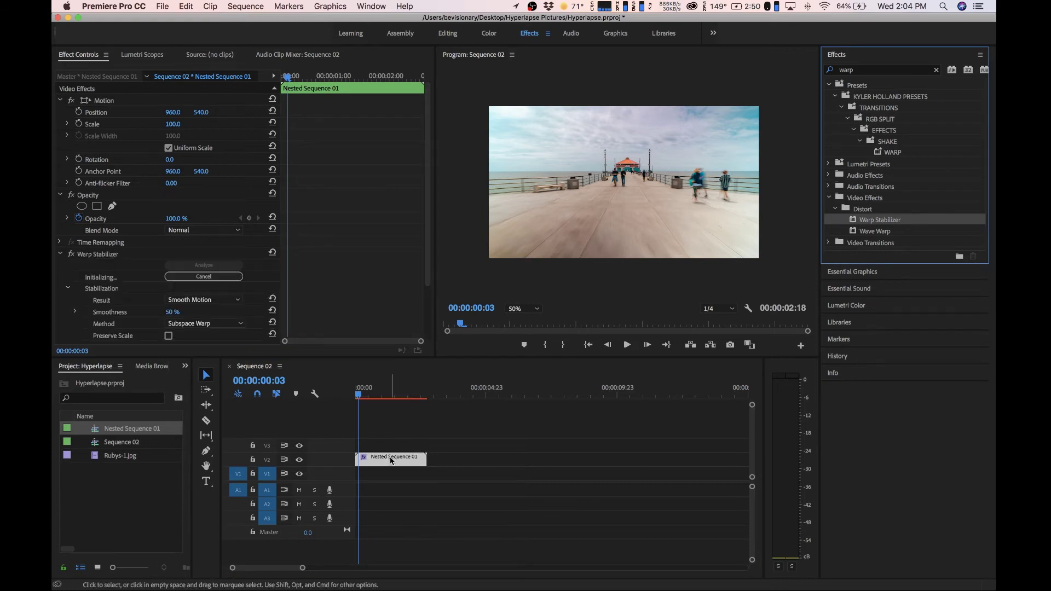
scroll(422, 326, down, 2)
scroll(422, 327, down, 1)
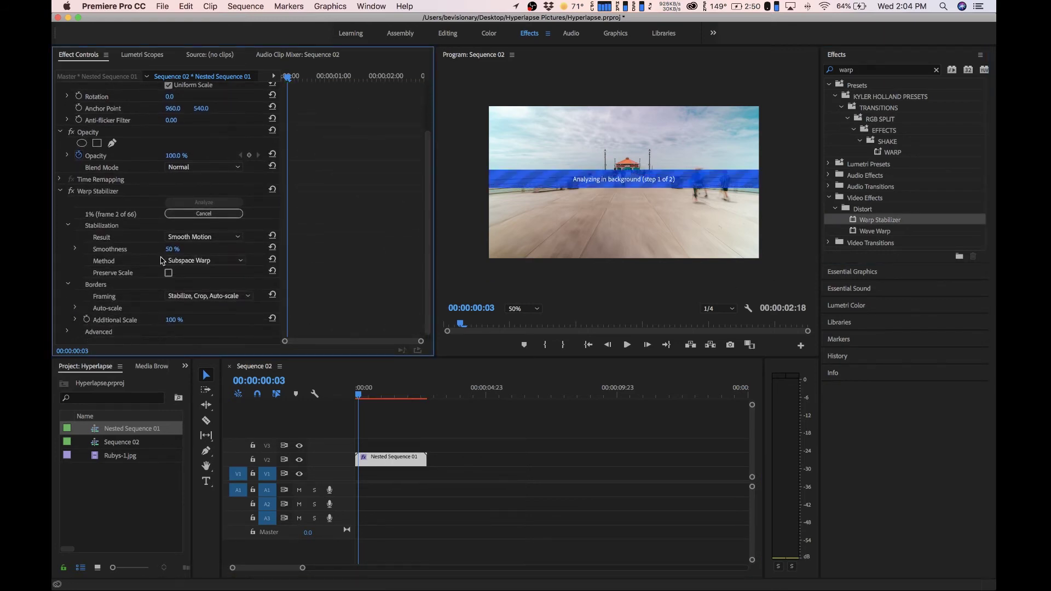
click(172, 249)
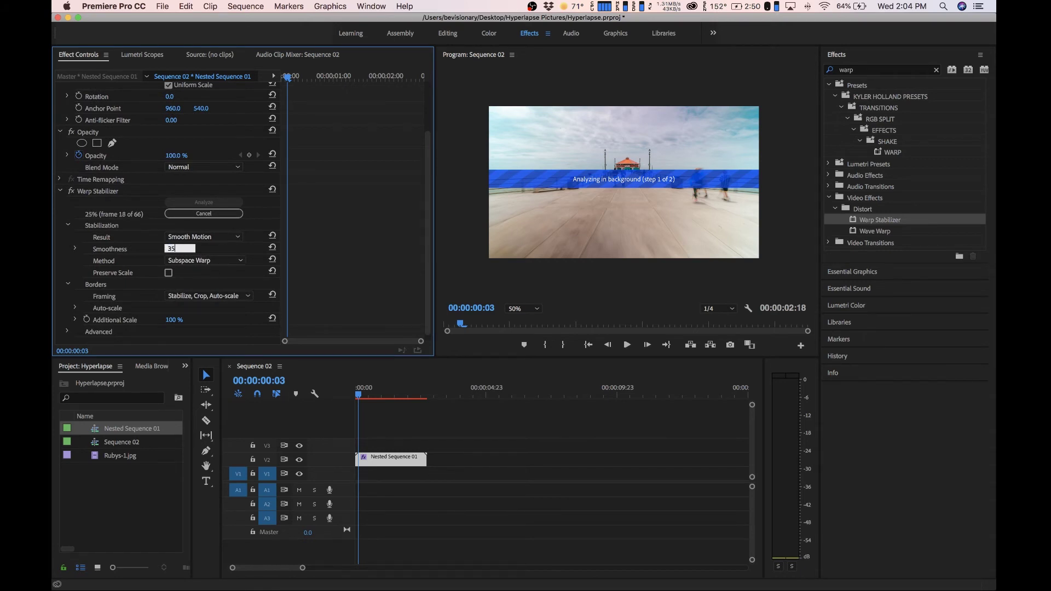
key(Return)
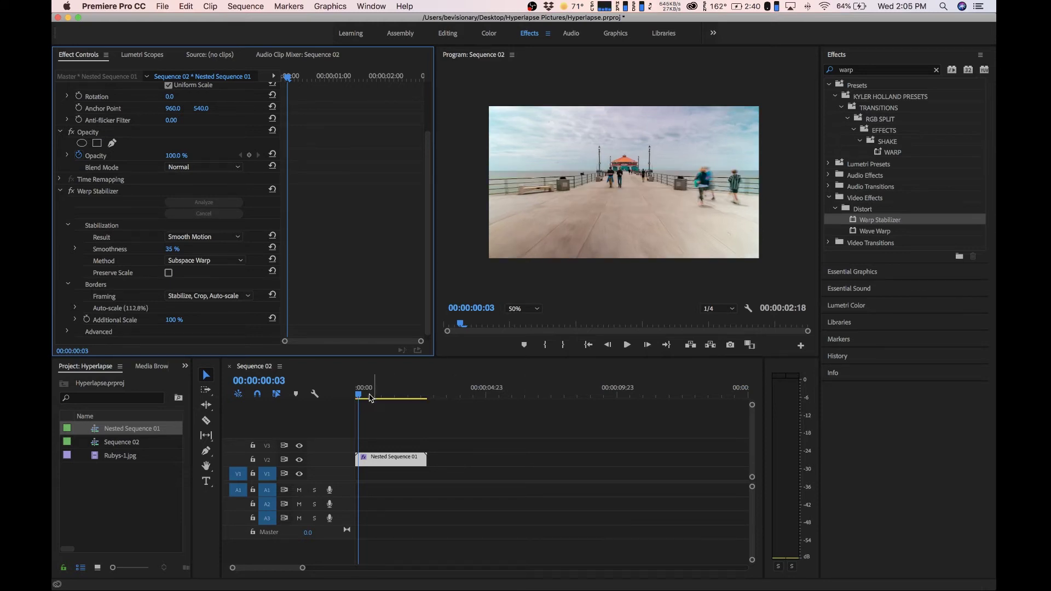
drag(359, 398, 355, 398)
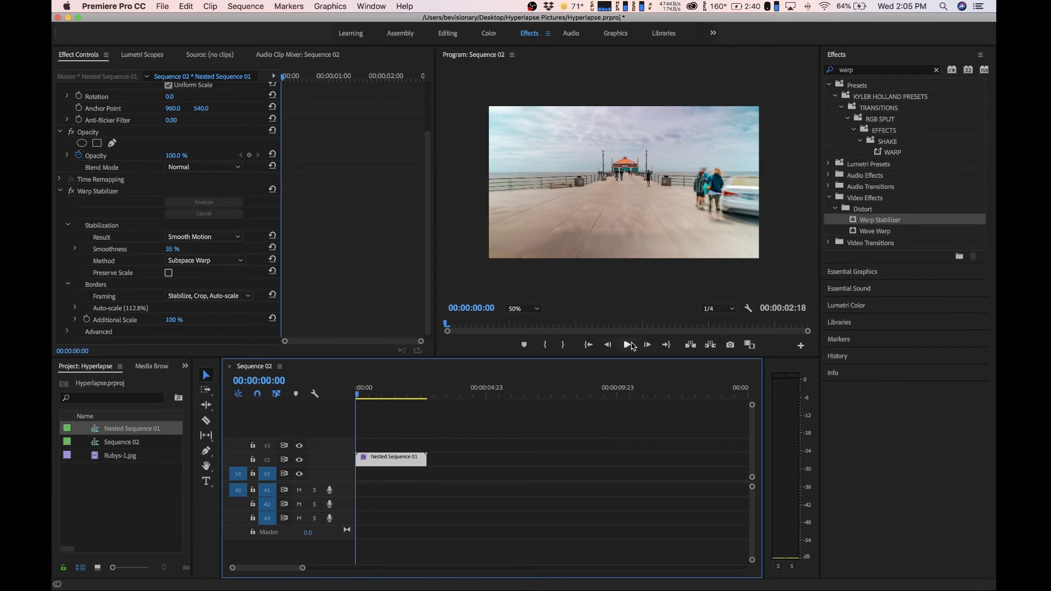
click(629, 345)
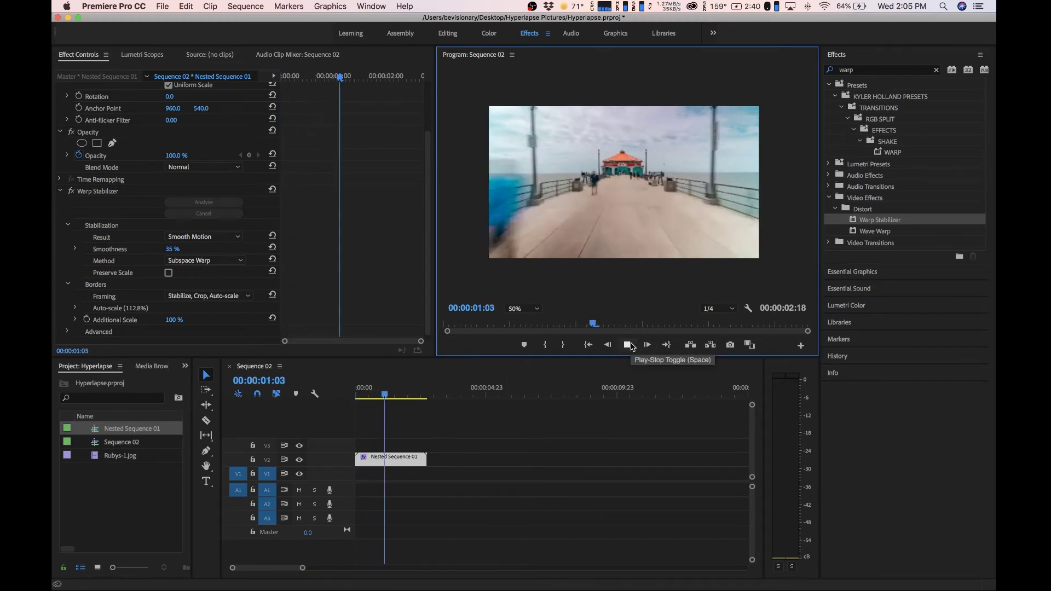
click(629, 346)
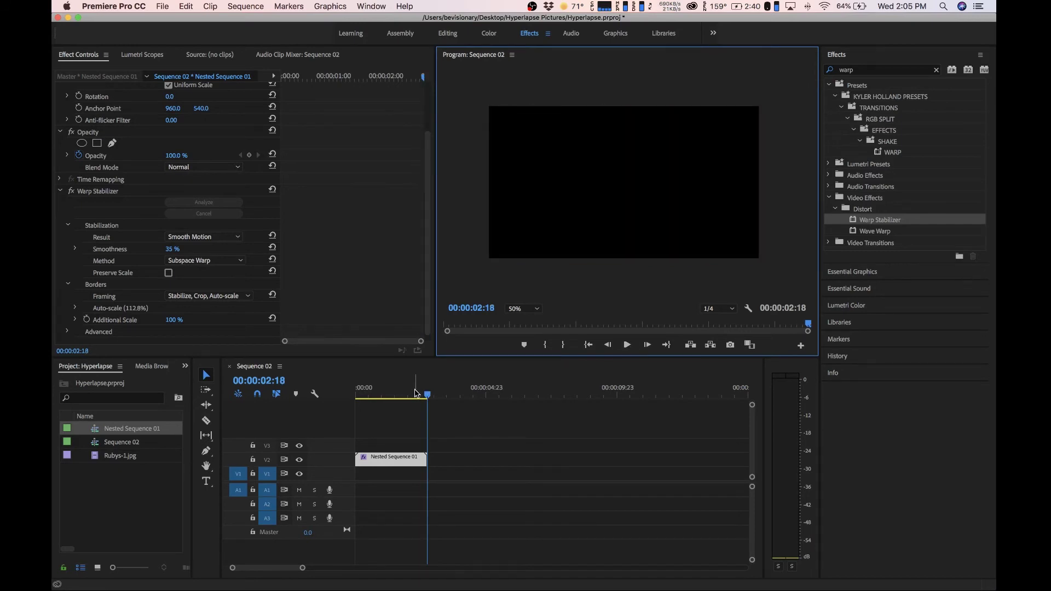
click(406, 396)
mouse_move(408, 398)
mouse_down()
mouse_move(425, 399)
mouse_move(407, 399)
mouse_up()
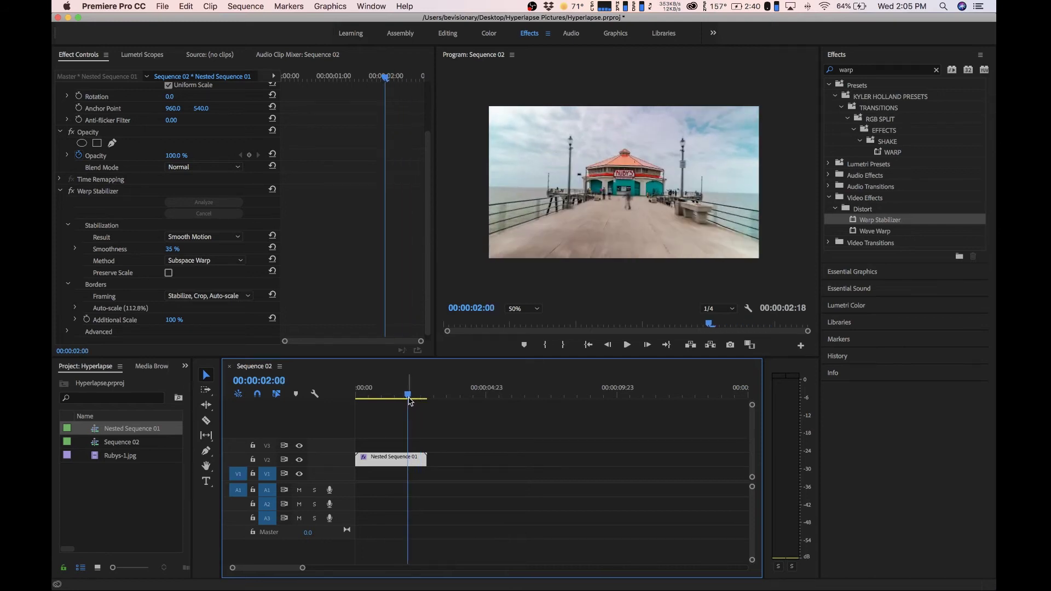
click(171, 251)
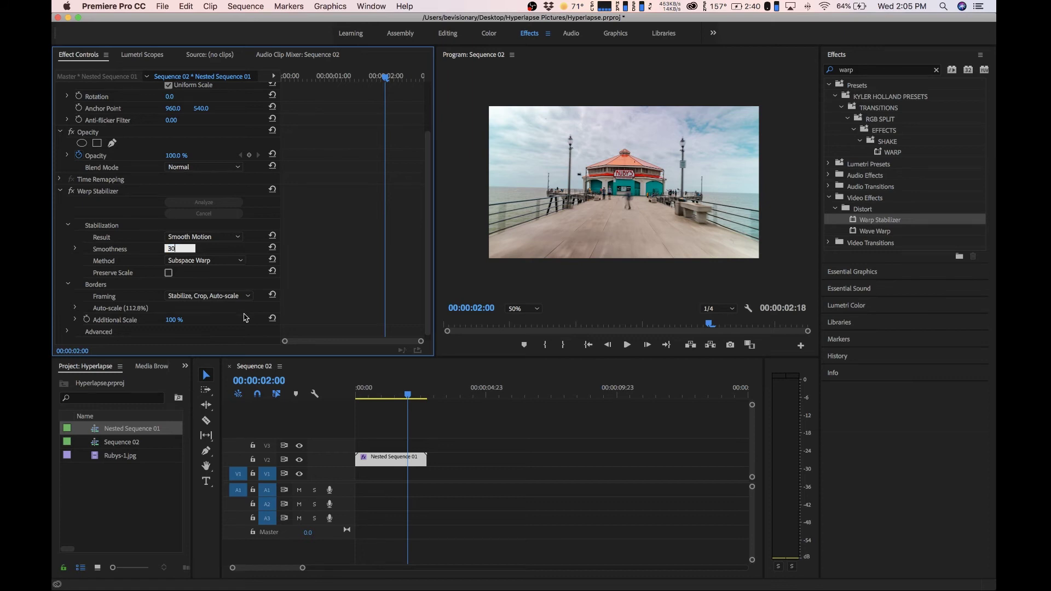
Change the Warp Stabilizer Smoothness on Nested Sequence 01 from 30% to 20% and play back the result.
click(389, 422)
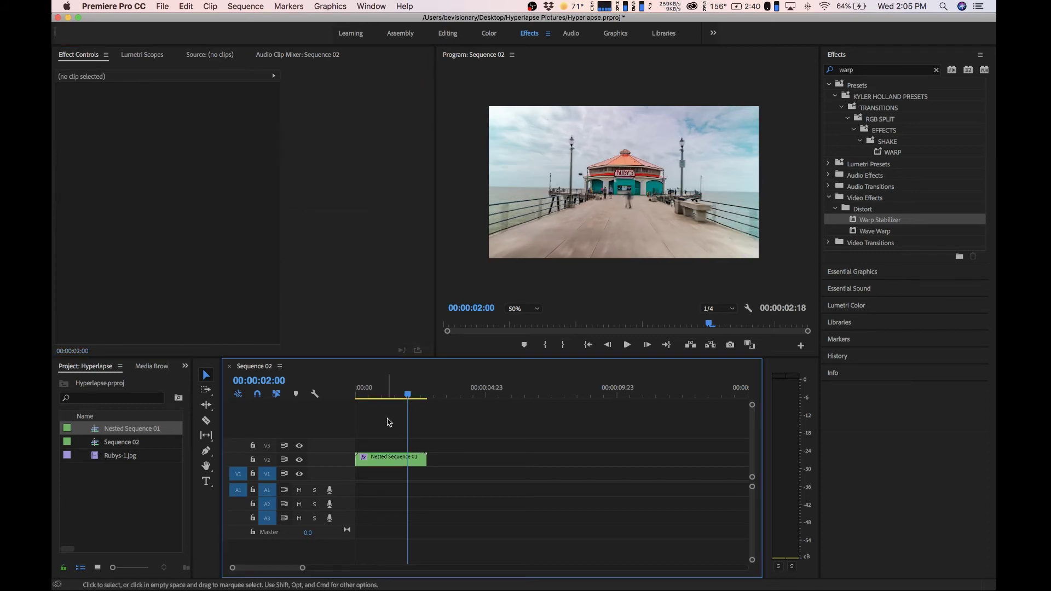
drag(410, 398, 379, 399)
click(411, 460)
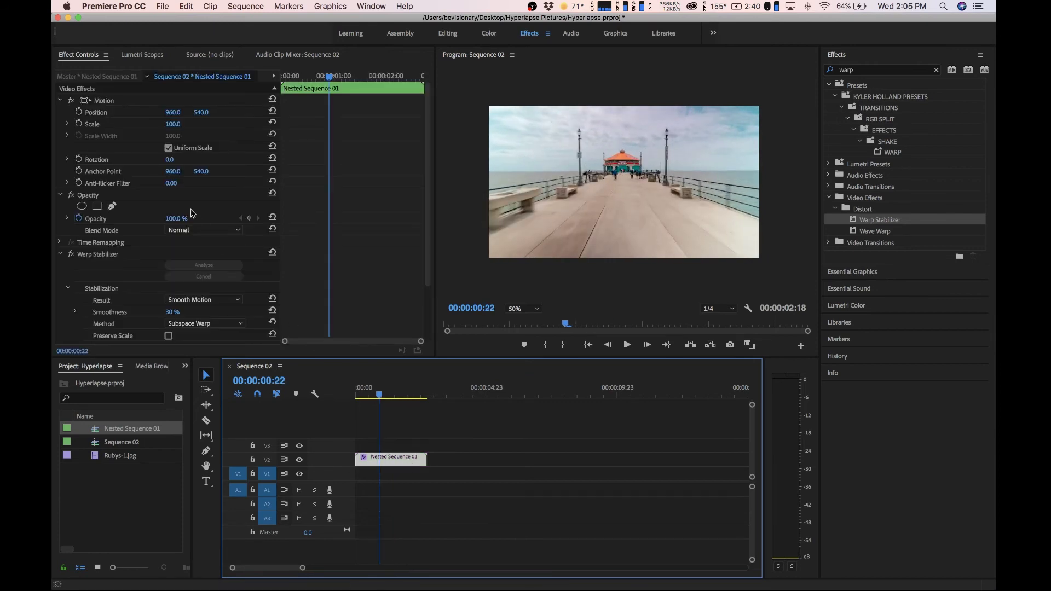
click(172, 312)
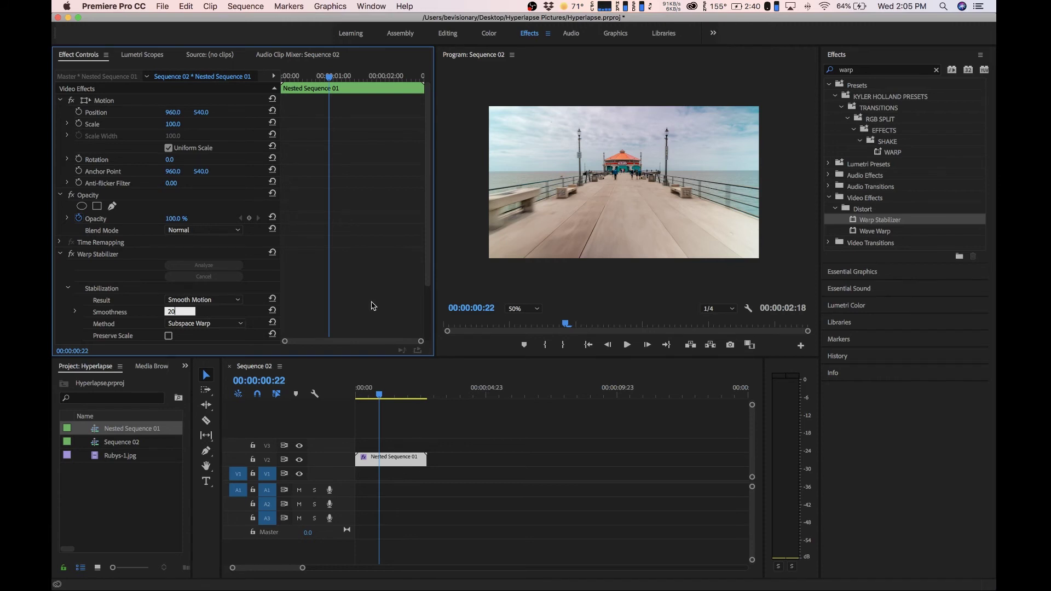
key(Return)
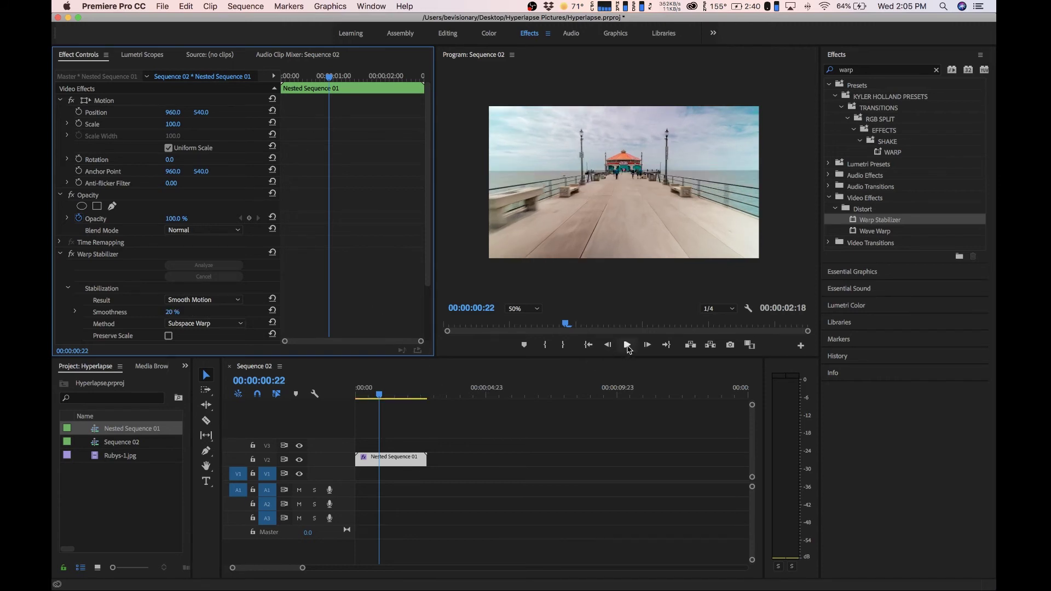
click(628, 346)
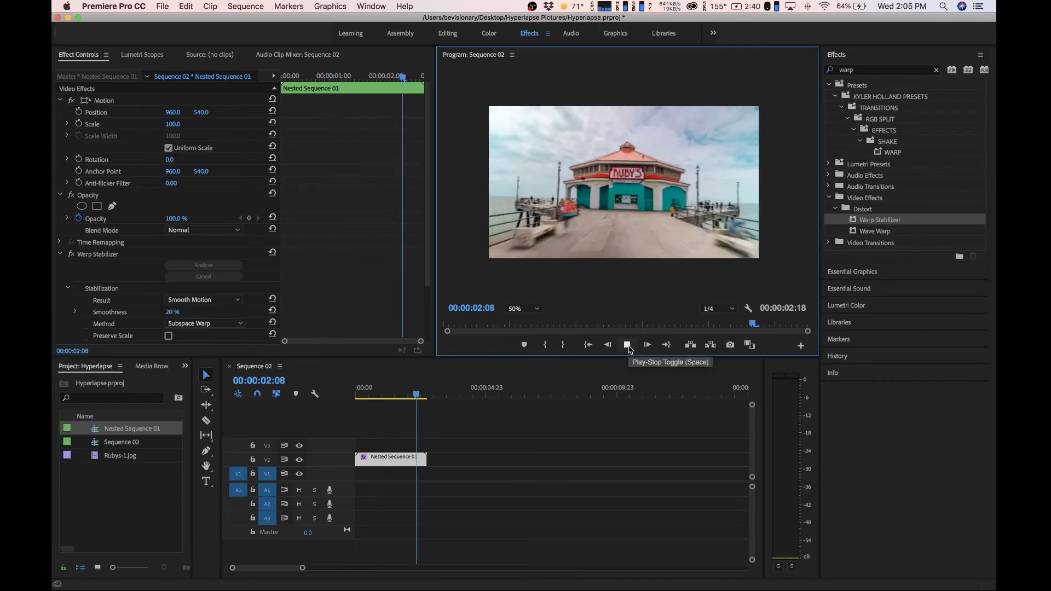
click(628, 345)
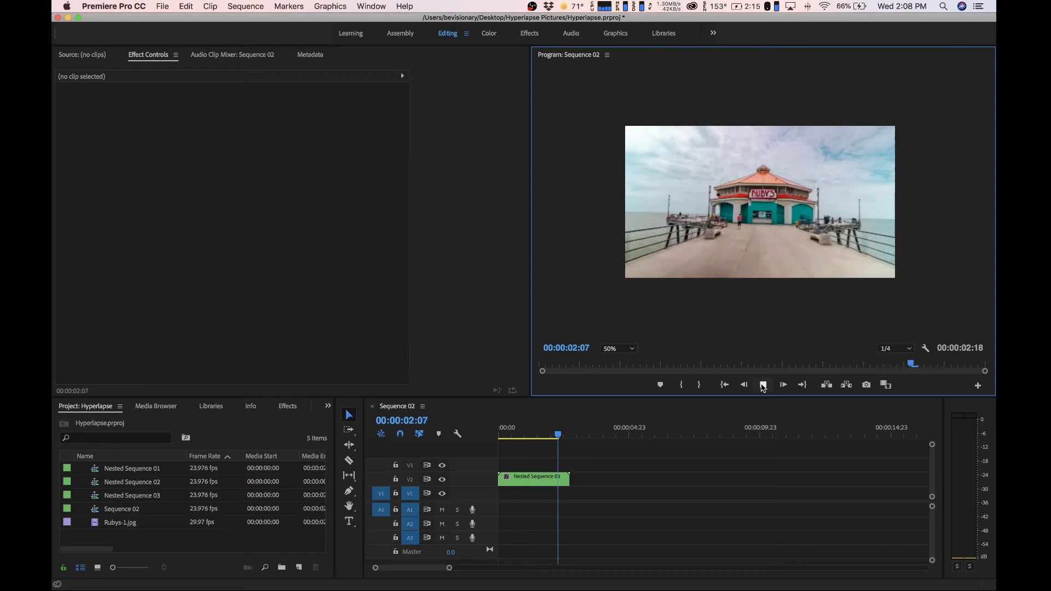
click(763, 385)
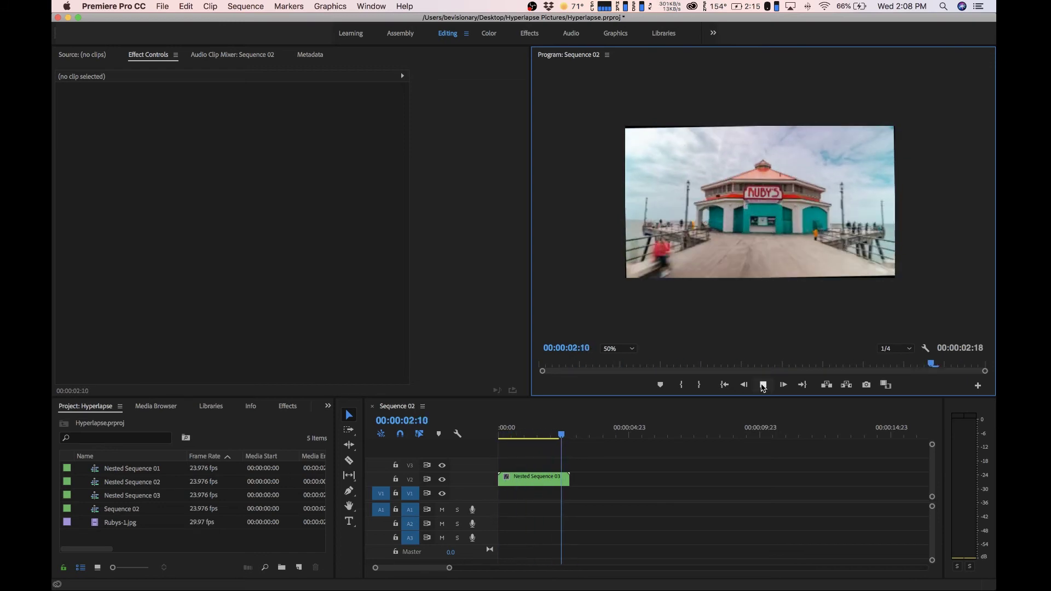
click(763, 385)
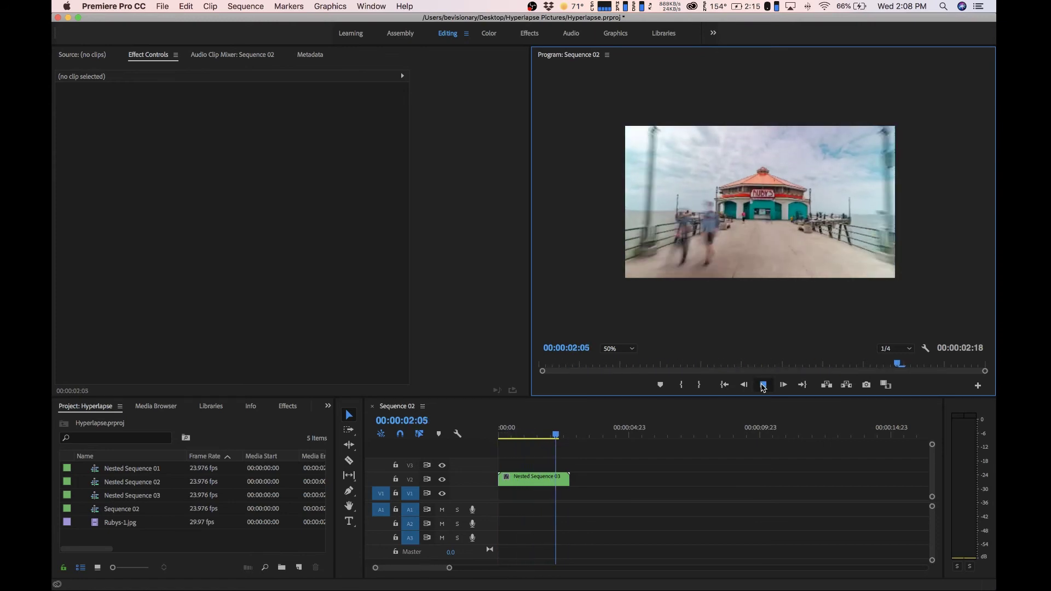
click(763, 386)
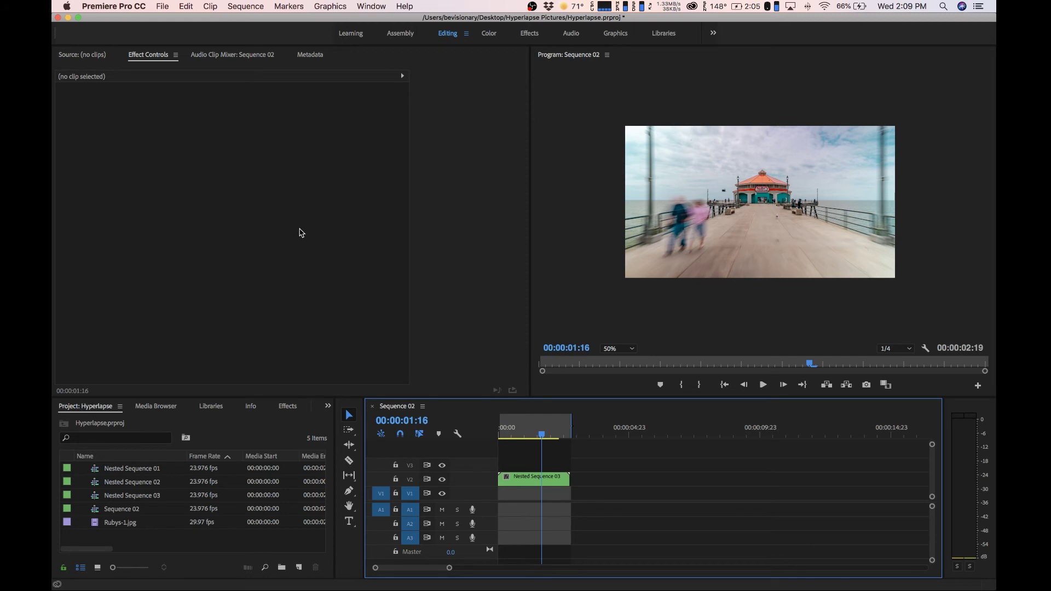
click(162, 7)
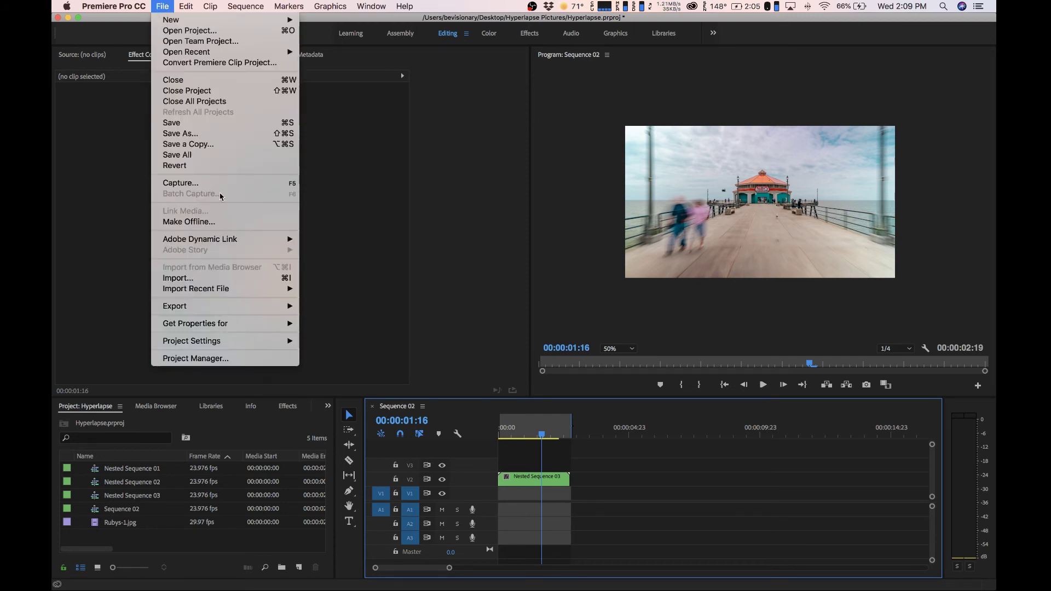
Open Export Settings for Sequence 02 and apply the H.264 Youtube 1080p preset.
mouse_move(257, 305)
click(307, 304)
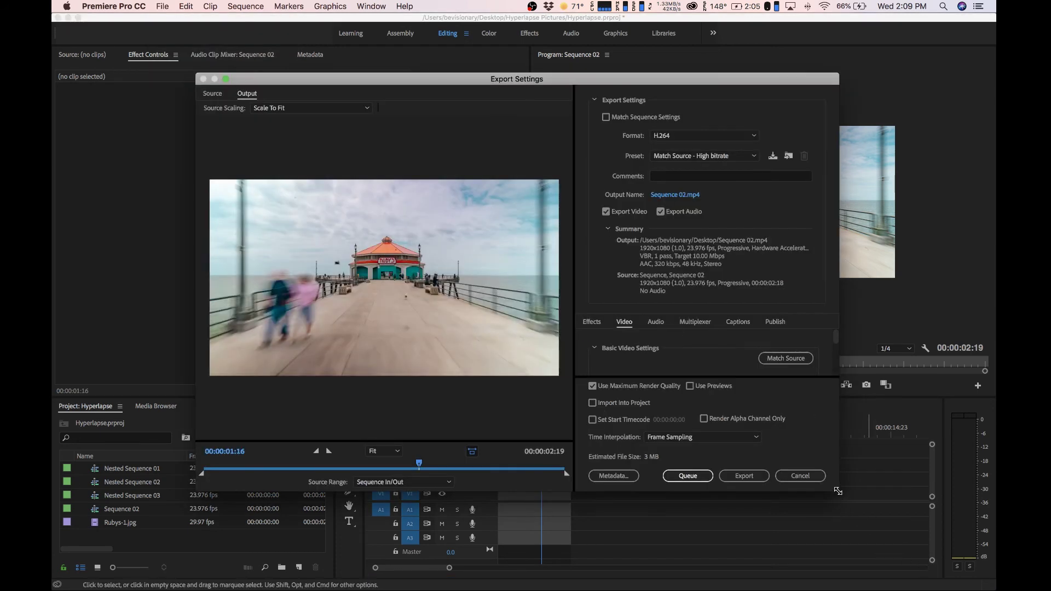
drag(837, 490, 893, 575)
click(741, 157)
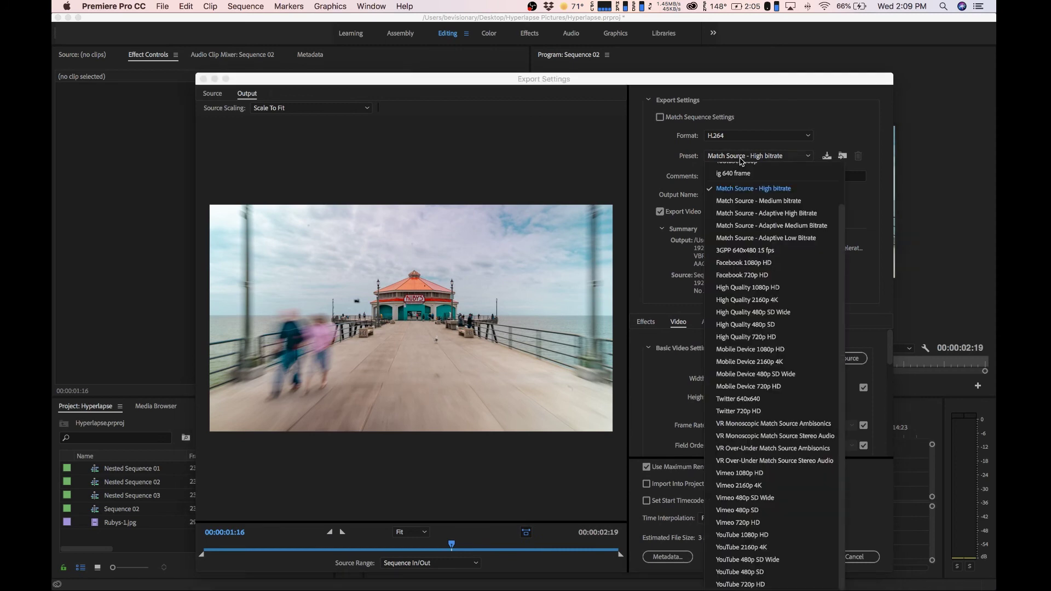
scroll(754, 218, up, 3)
click(739, 208)
drag(889, 357, 891, 360)
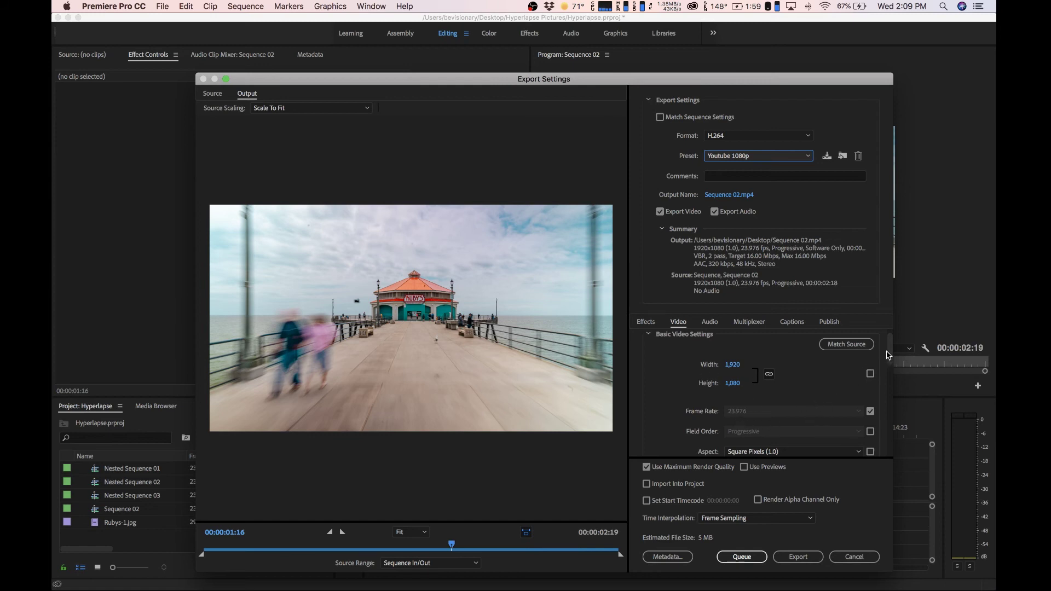
drag(889, 355, 890, 385)
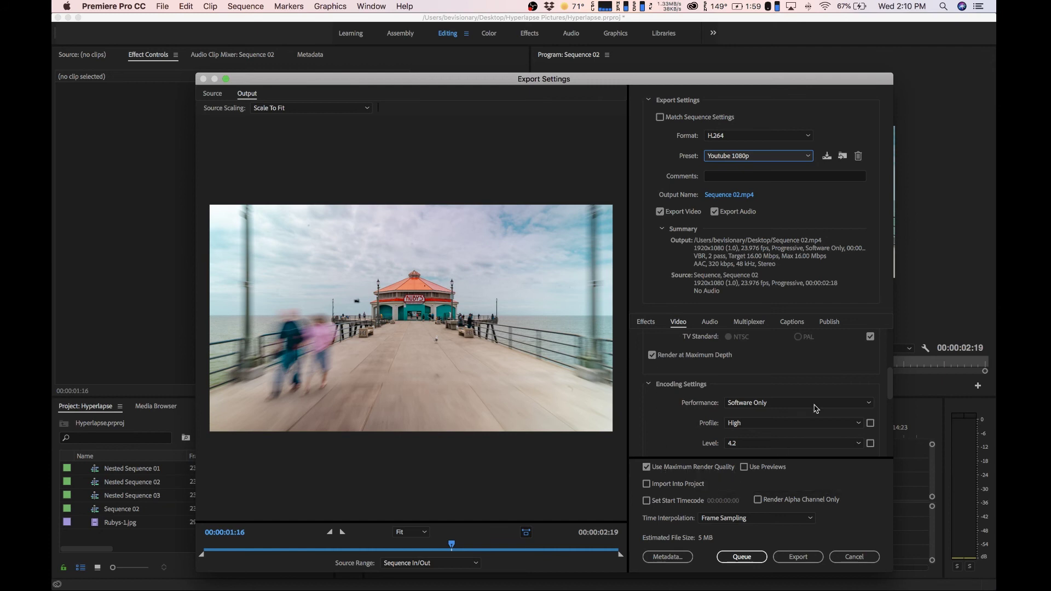
drag(891, 381, 888, 425)
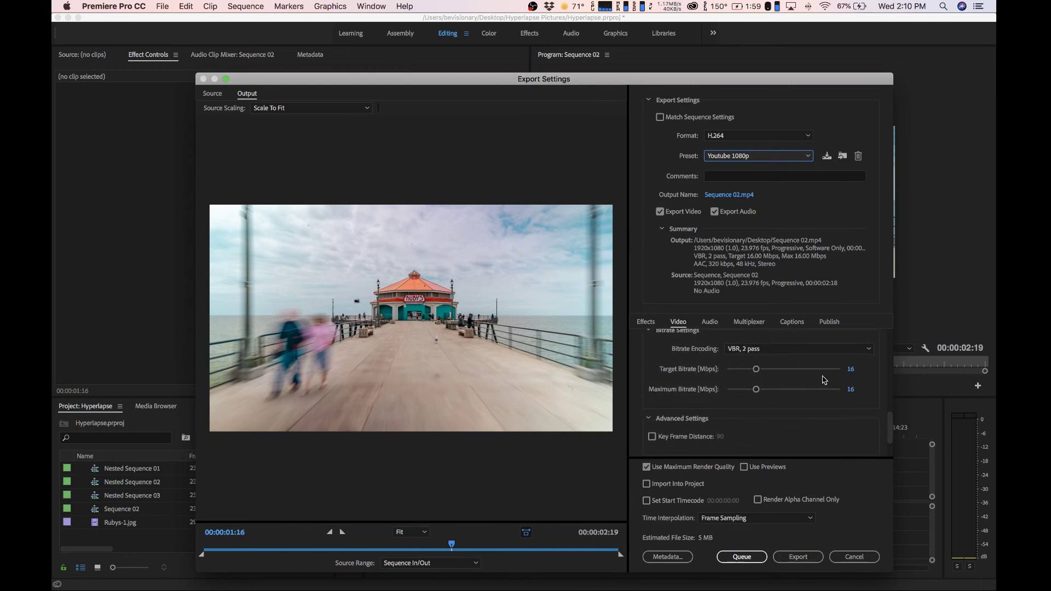
Name the output file hyperlapse.mp4 and start the export.
click(733, 195)
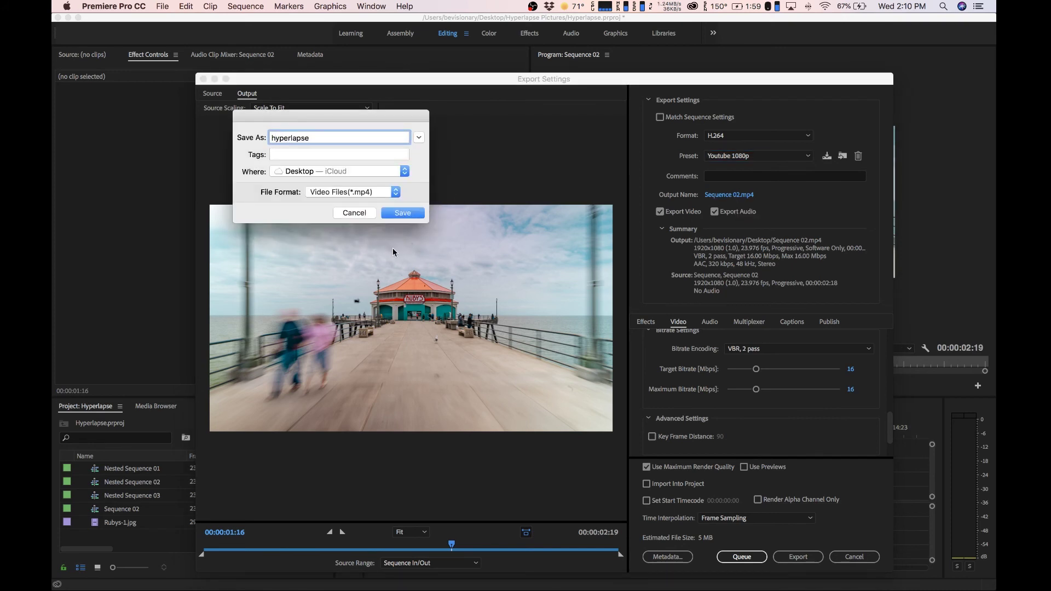
click(403, 213)
click(797, 556)
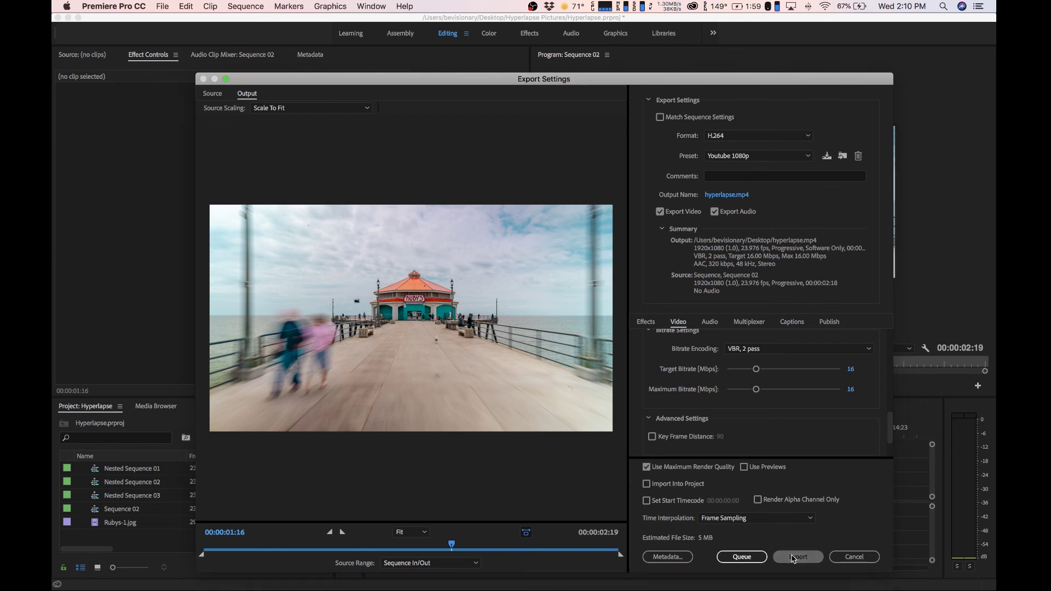